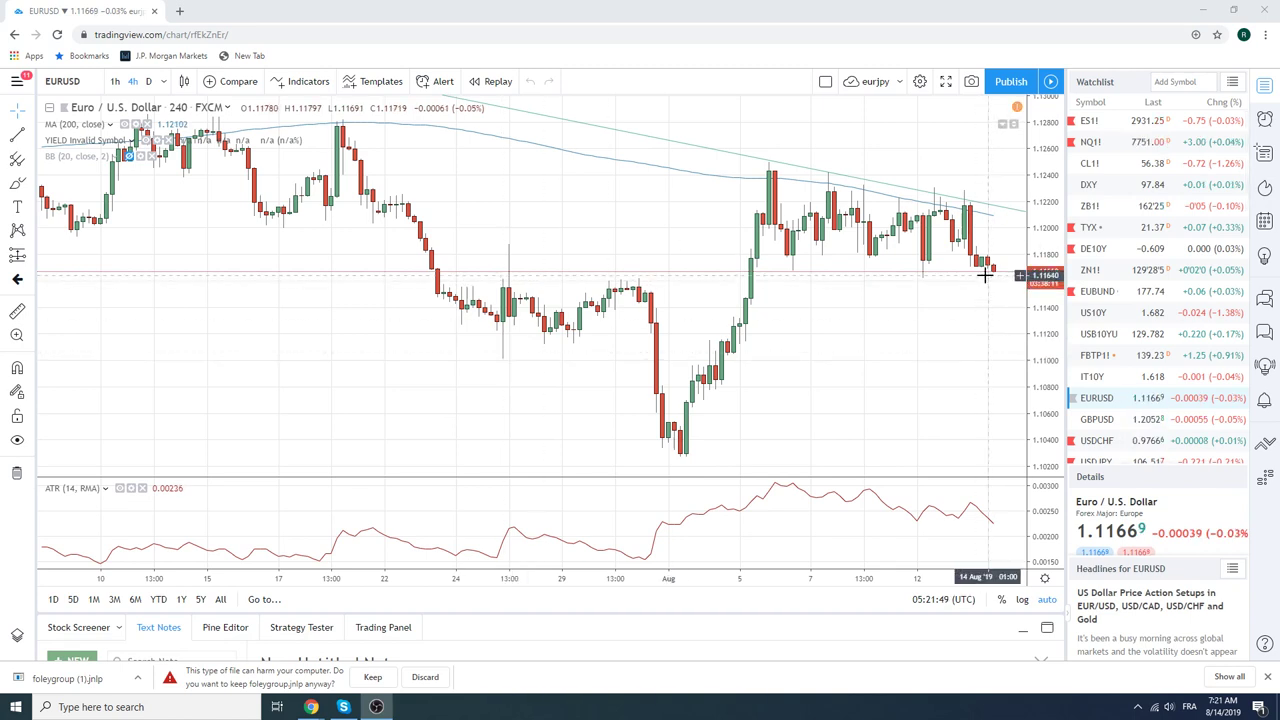
Switch the EURUSD chart from 4-hour to daily (1D) candles.
click(148, 81)
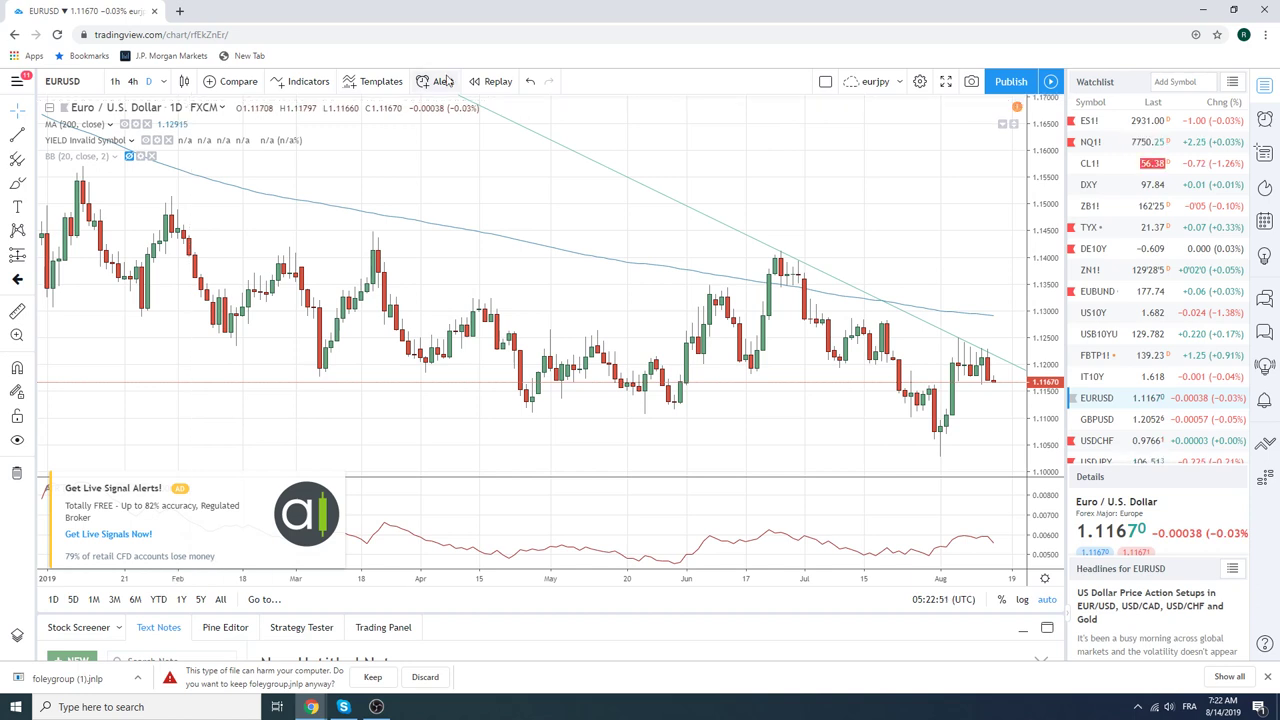
scroll(1130, 272, down, 1)
scroll(1130, 272, down, 4)
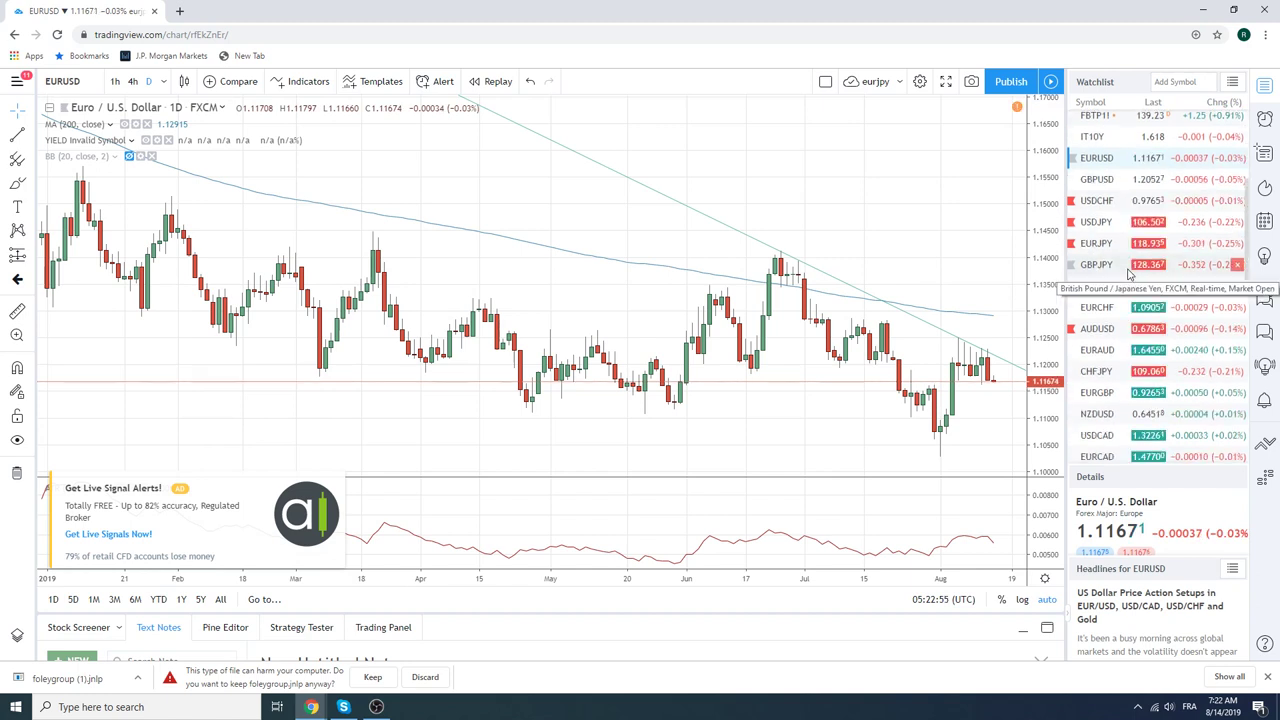
scroll(1130, 272, up, 2)
scroll(1130, 272, up, 3)
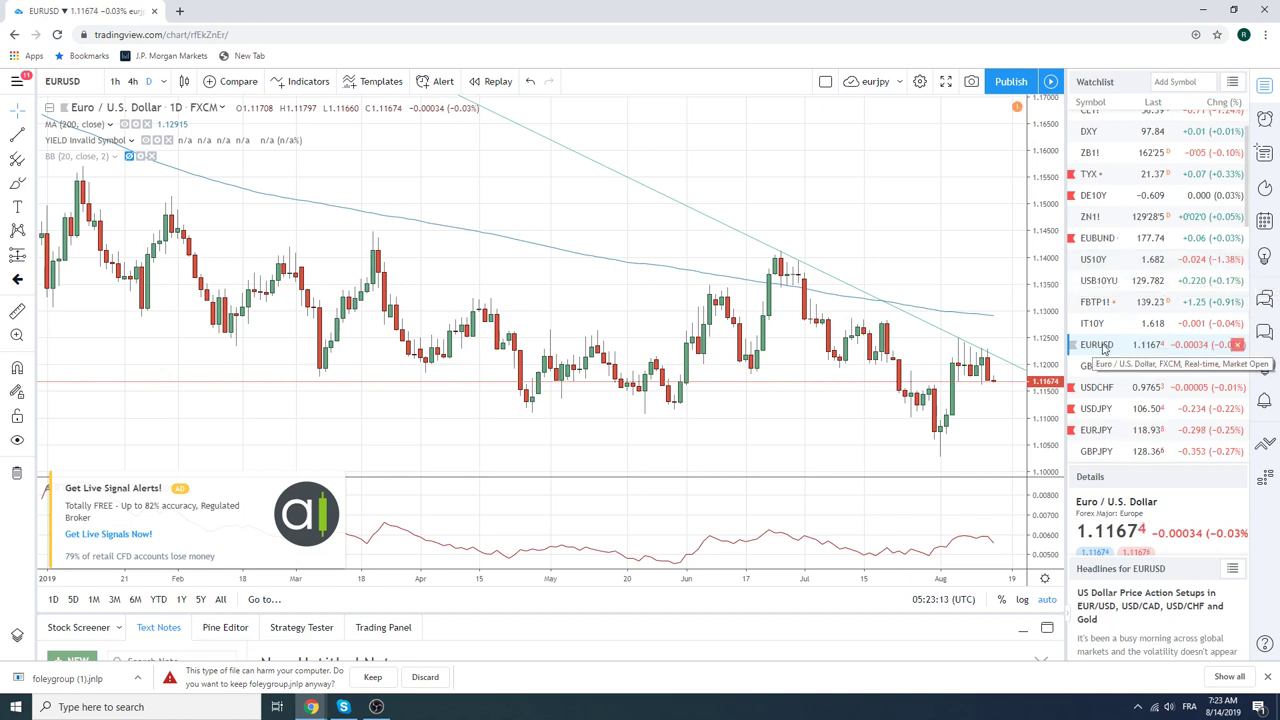
Review USDCHF on weekly, then daily candles, and load the ZN1! 10 Year T-Note chart.
click(1100, 388)
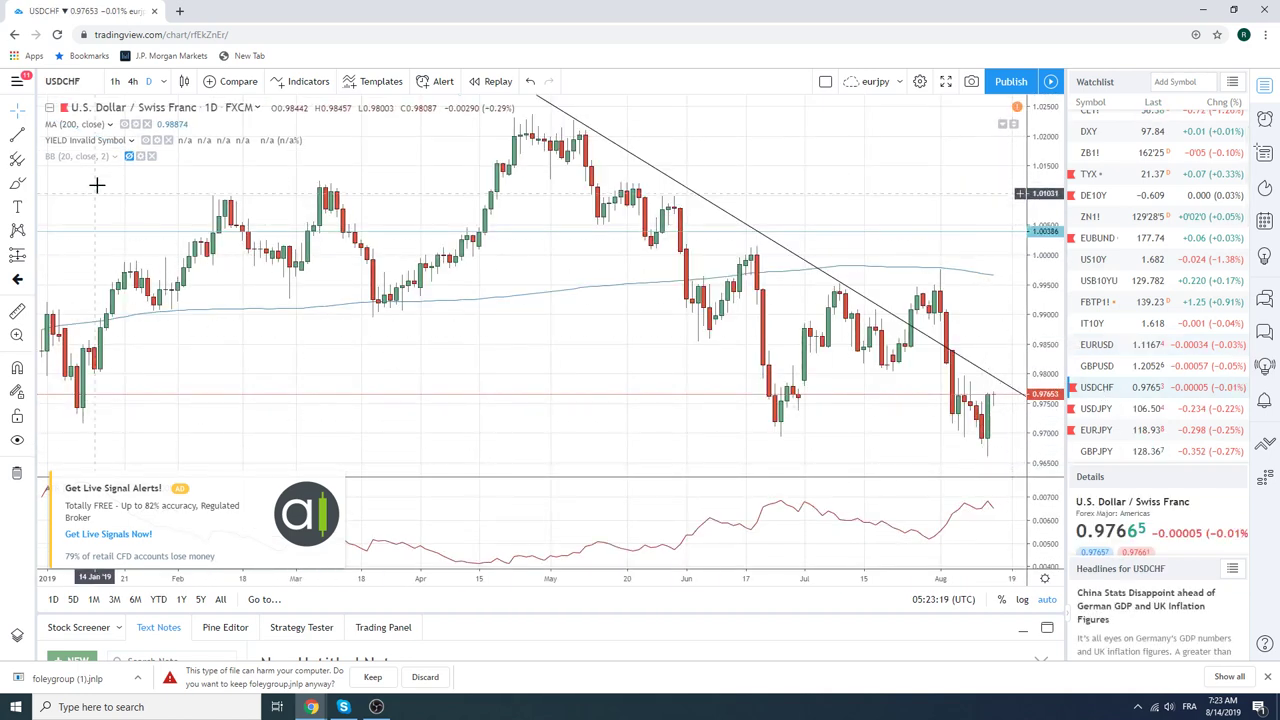
click(163, 84)
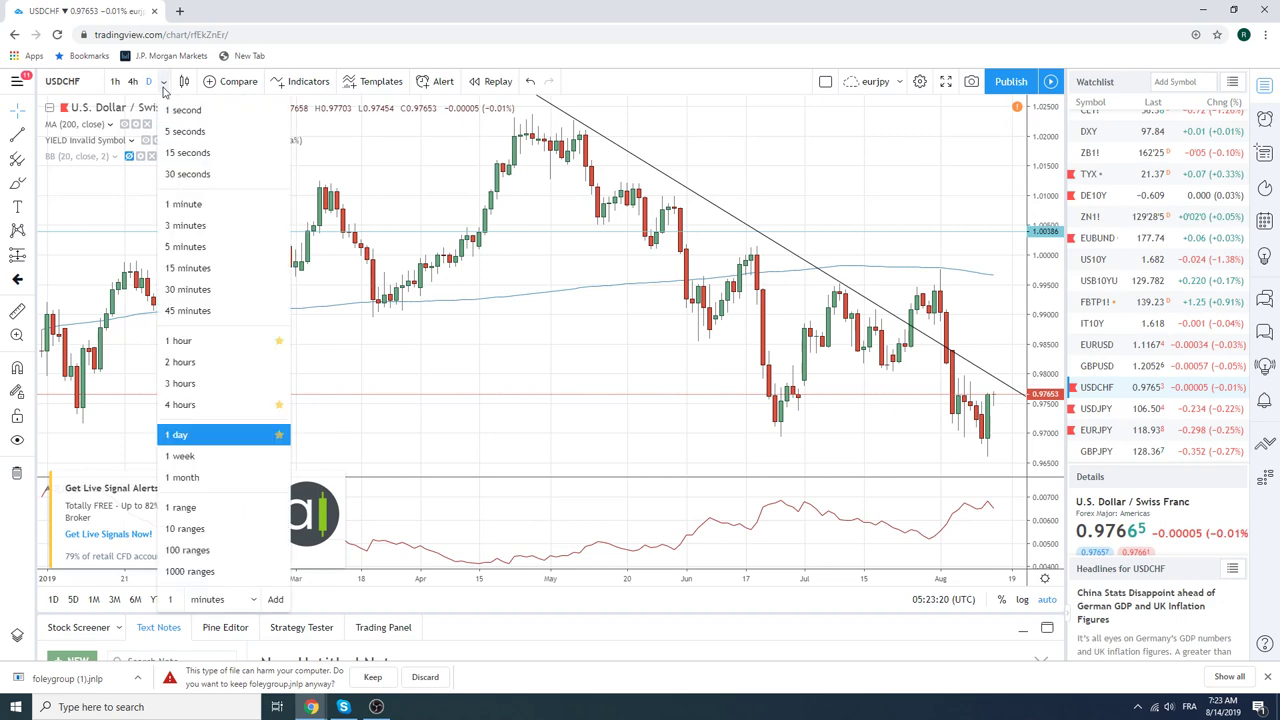
click(231, 461)
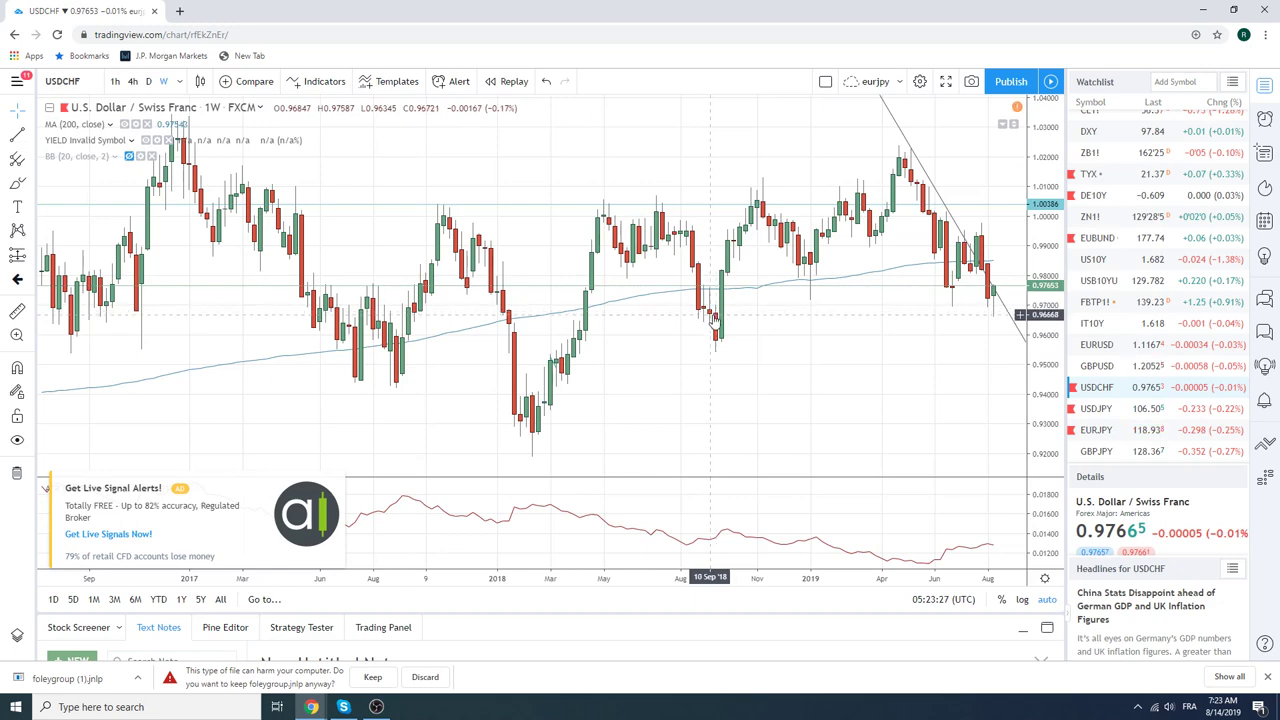
click(149, 82)
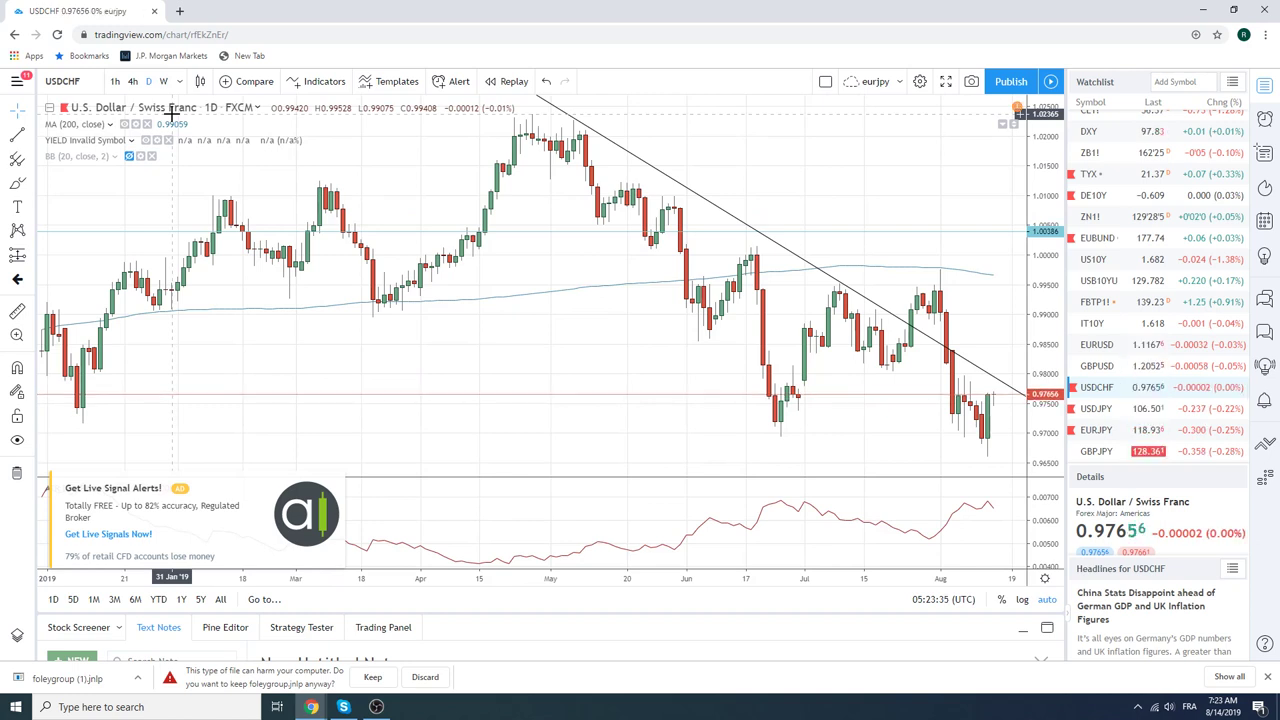
click(1108, 228)
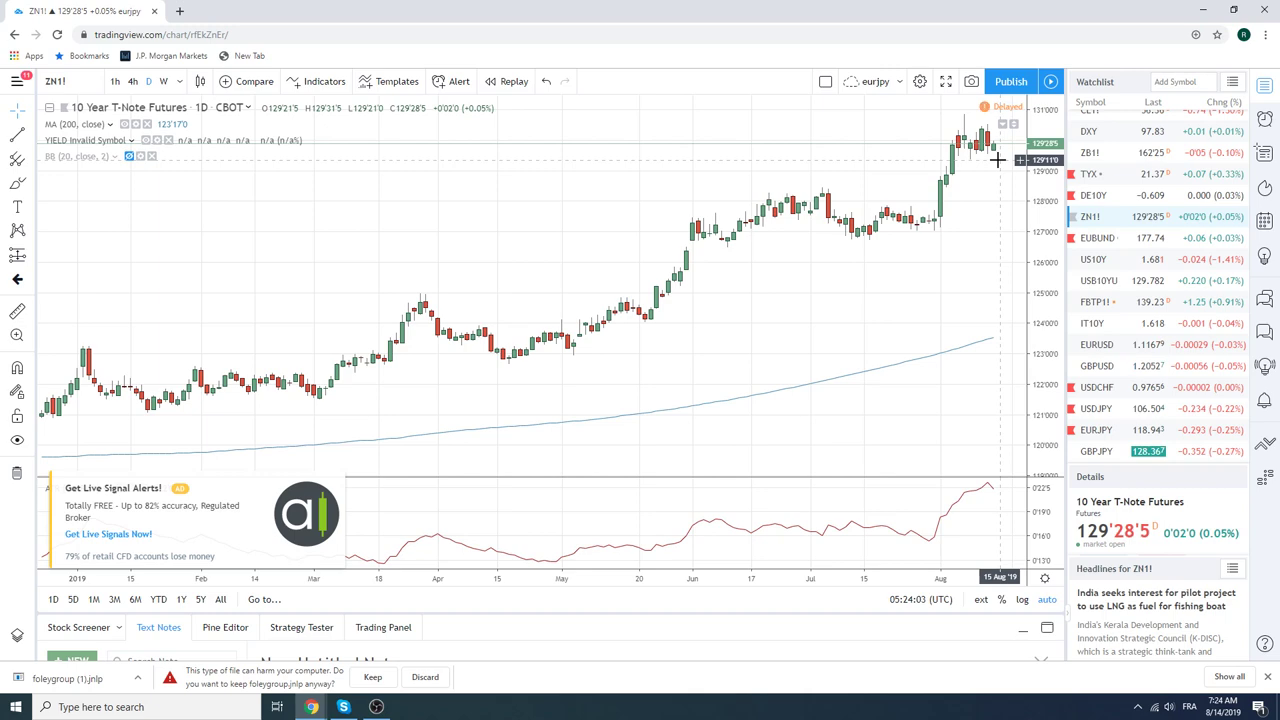
Reopen EURUSD, zoom into recent months, and switch it to 1-hour candles.
click(1097, 344)
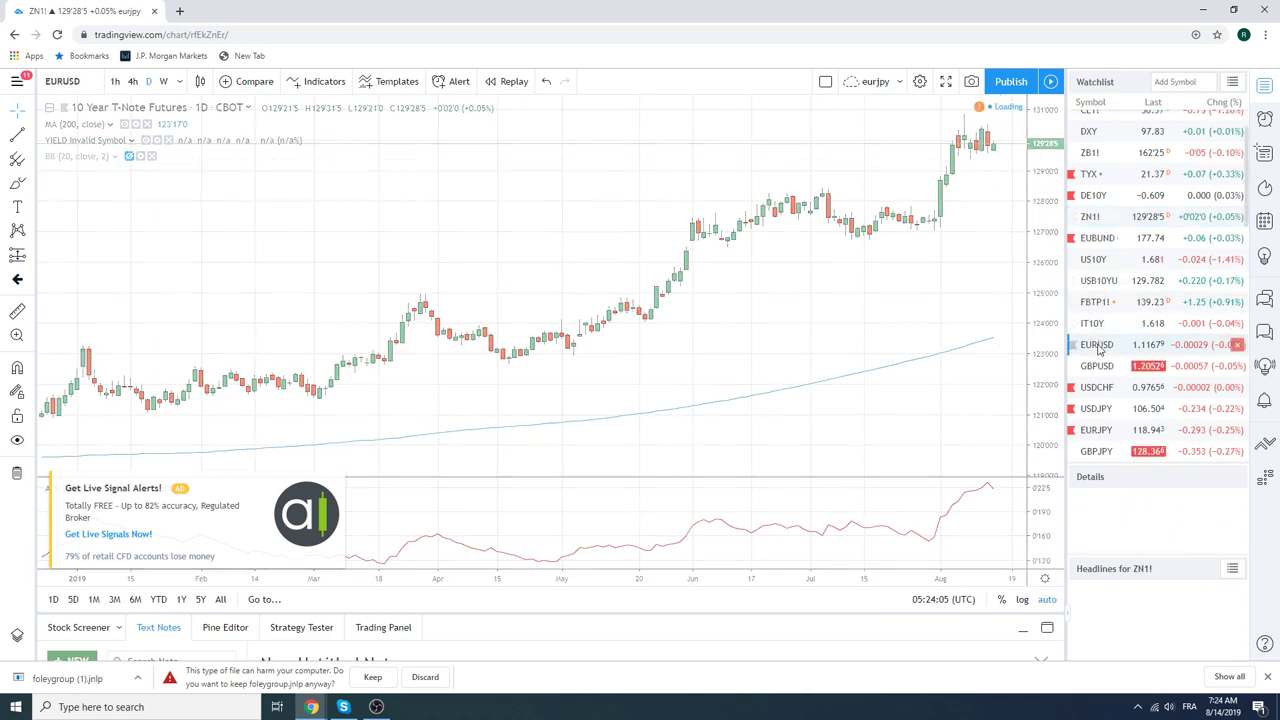
scroll(711, 363, up, 5)
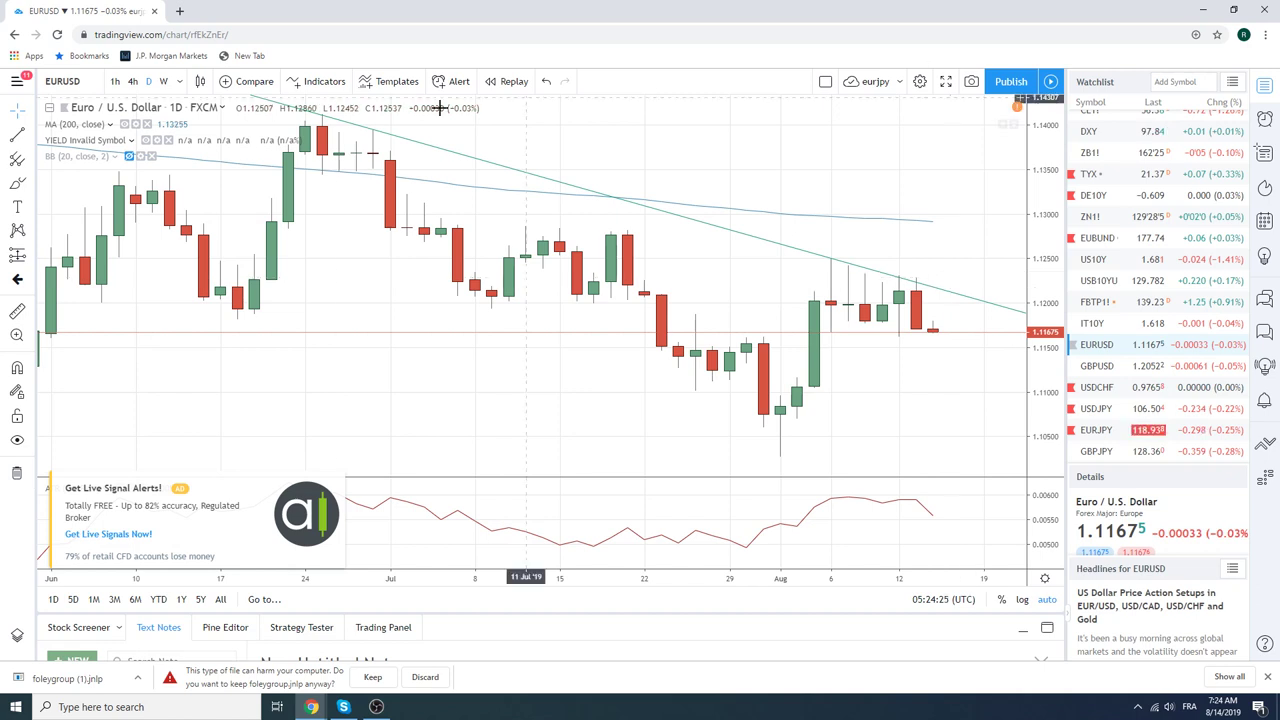
click(114, 82)
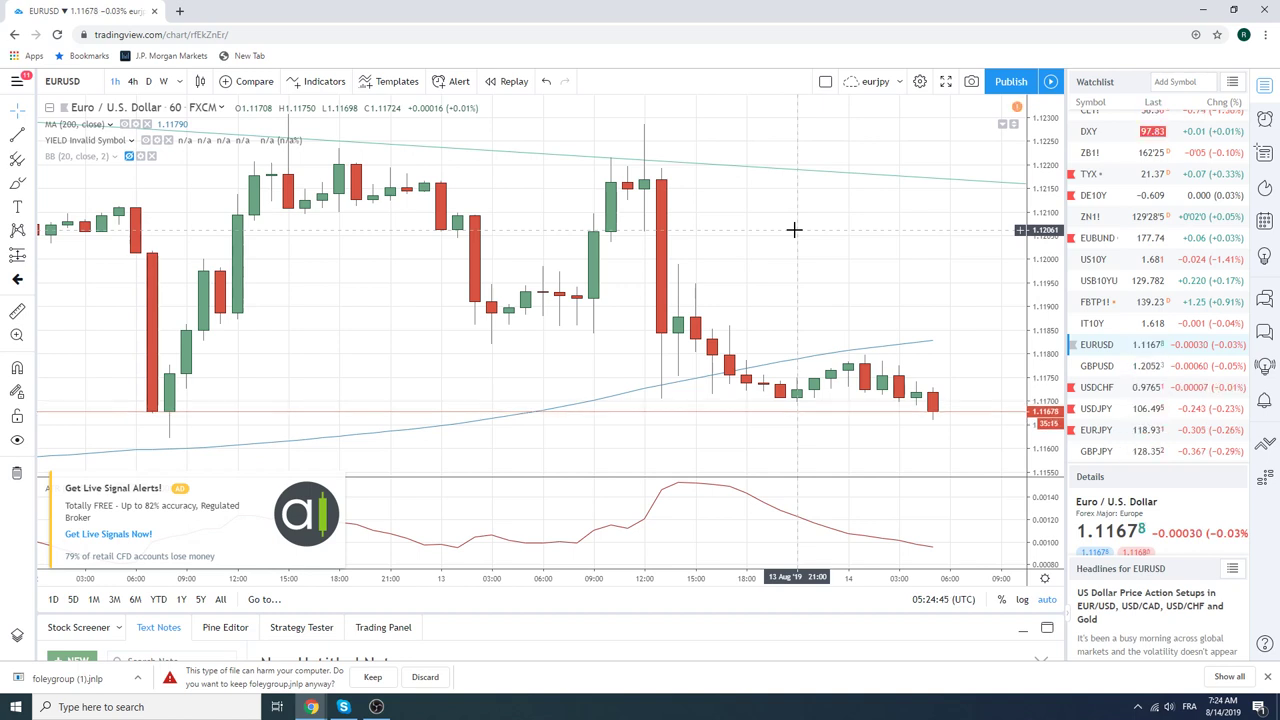
scroll(793, 230, down, 3)
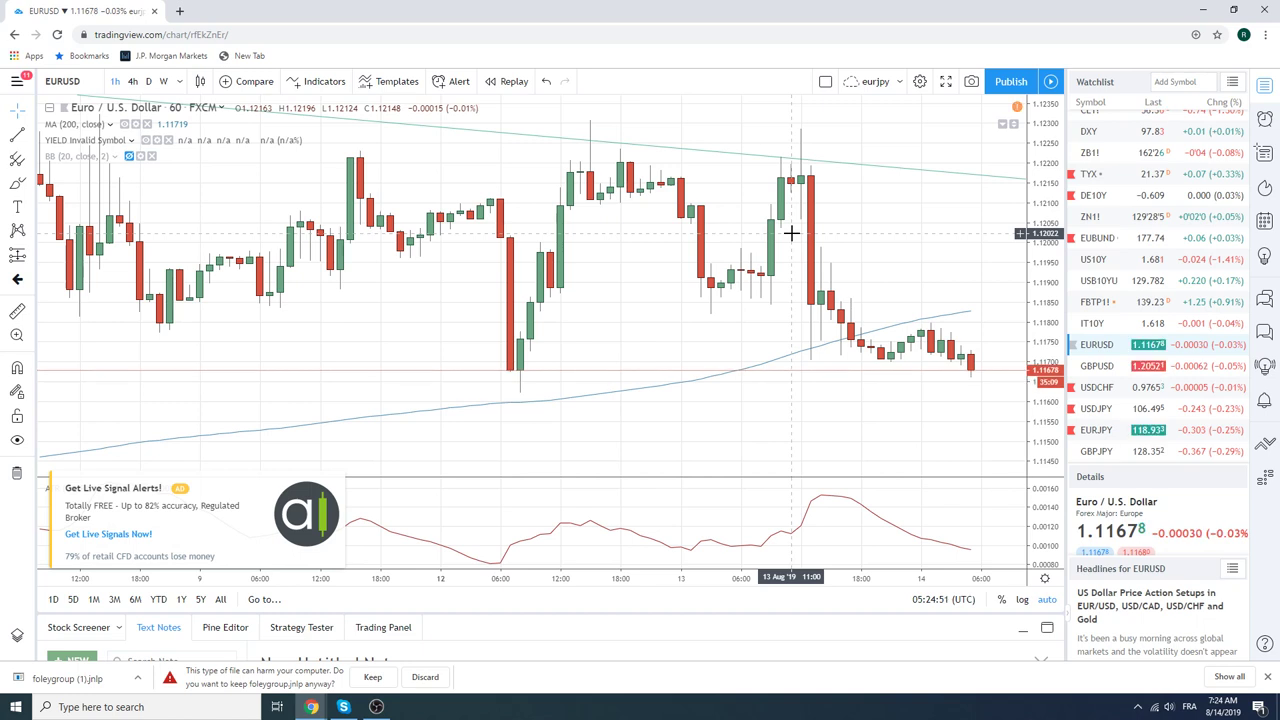
scroll(791, 232, up, 1)
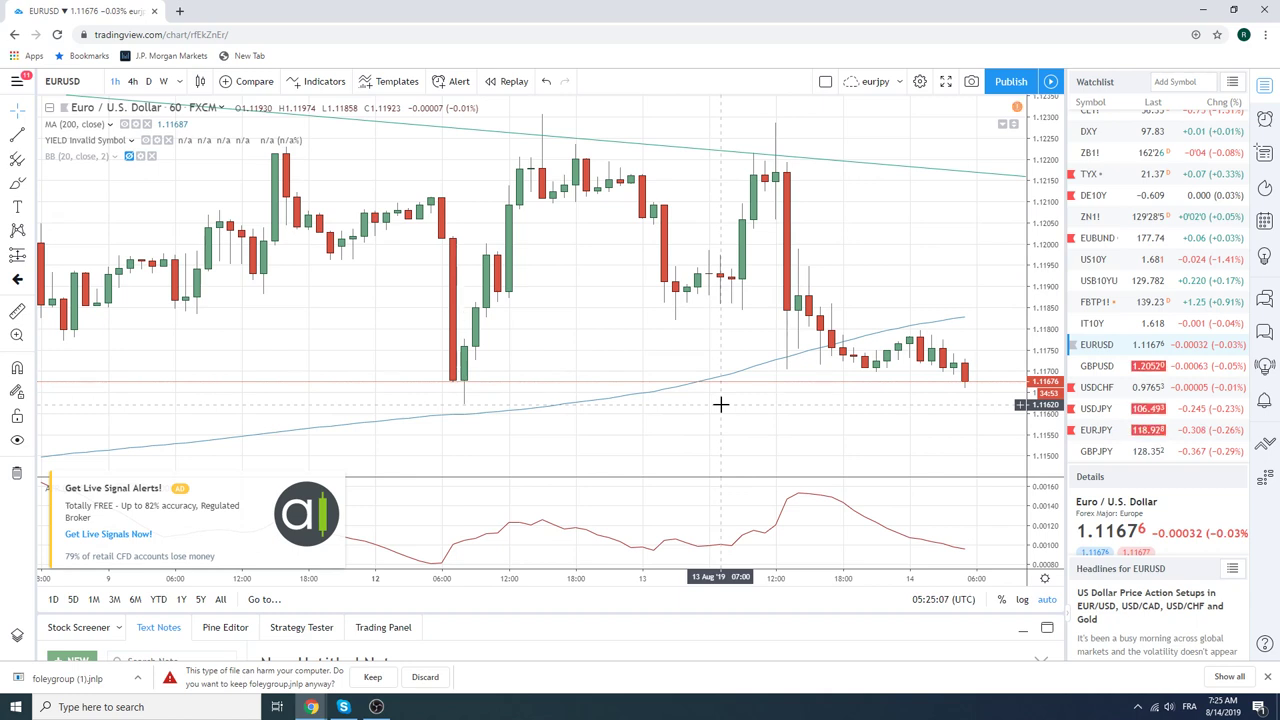
Put EURUSD on 4-hour candles and zoom in and out to inspect it.
click(133, 81)
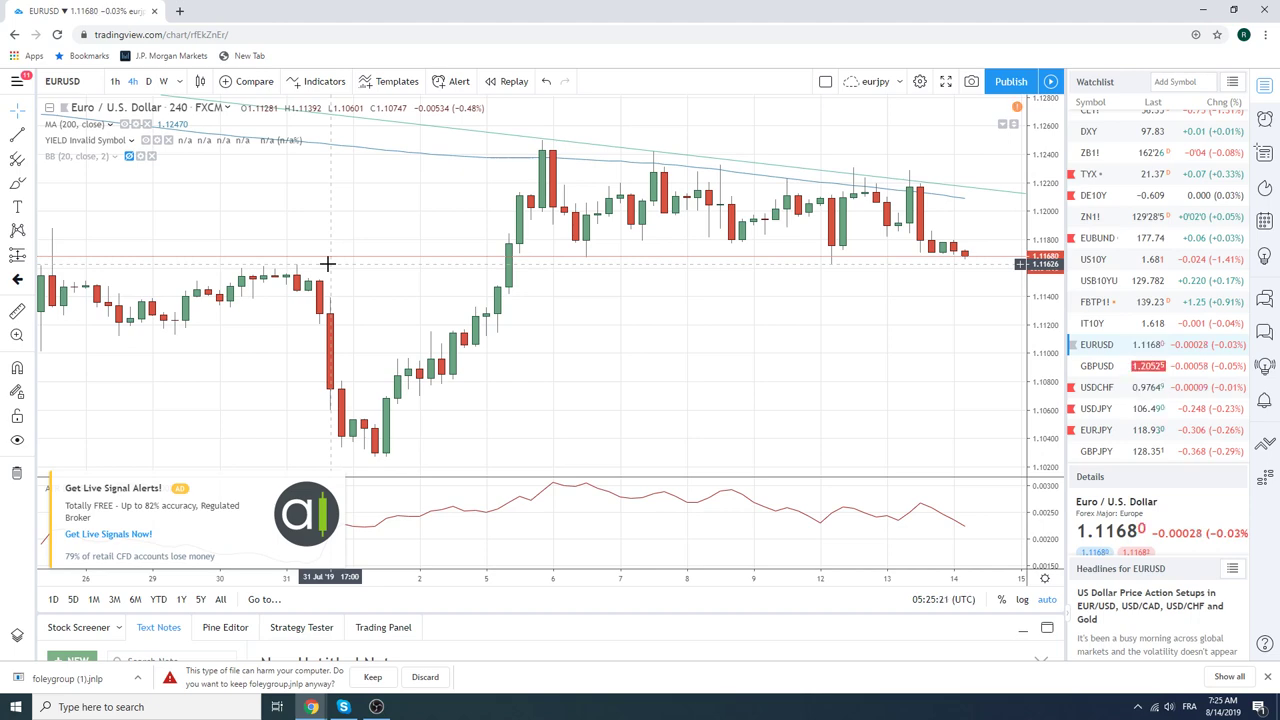
scroll(327, 263, down, 3)
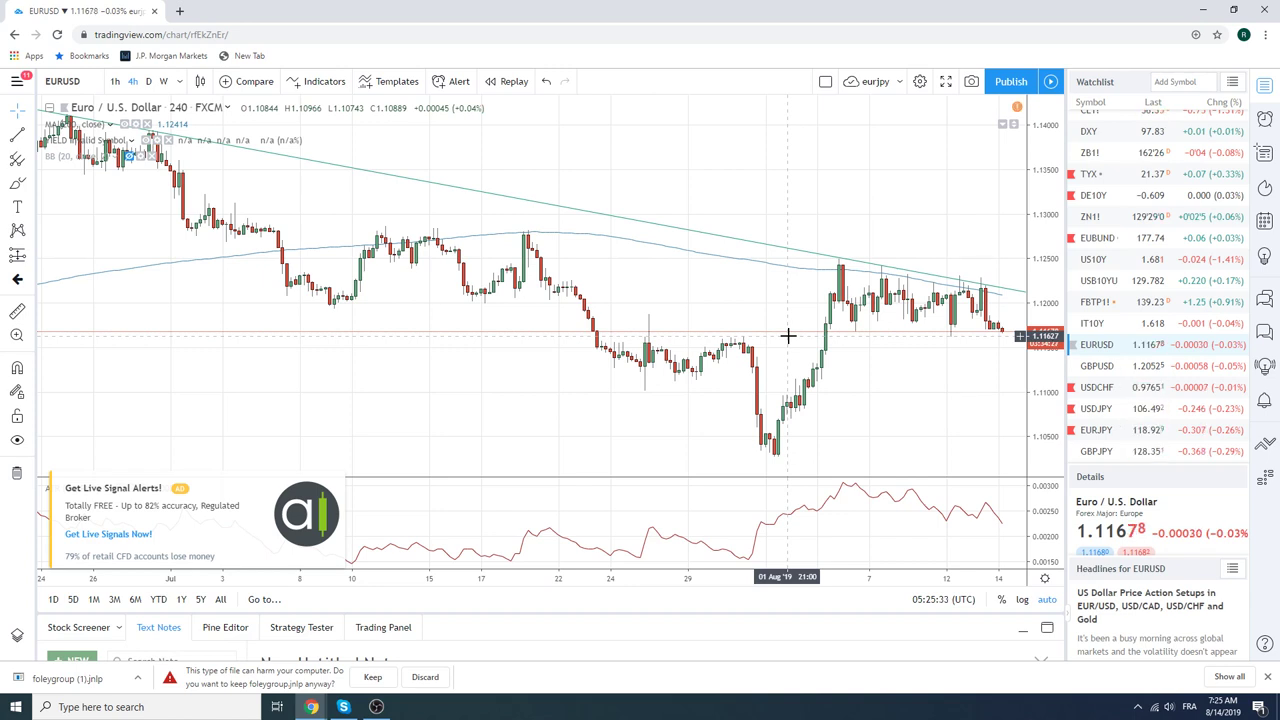
scroll(788, 336, up, 5)
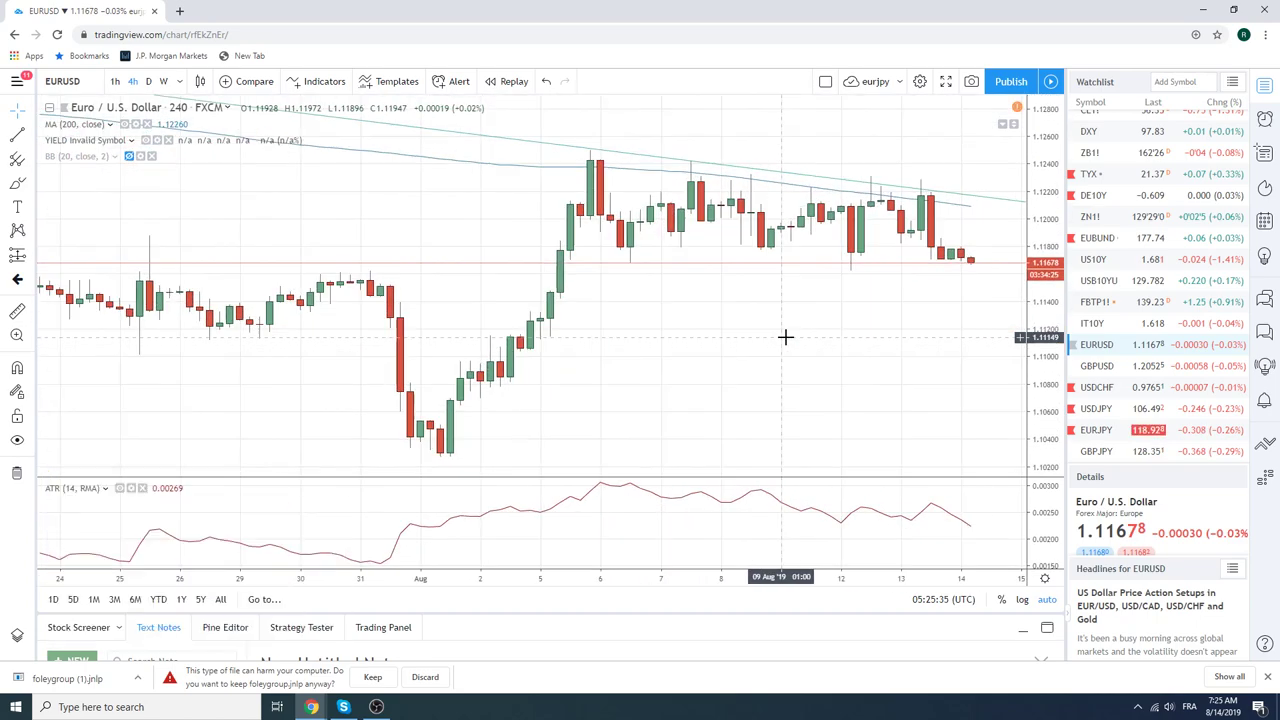
scroll(577, 273, down, 8)
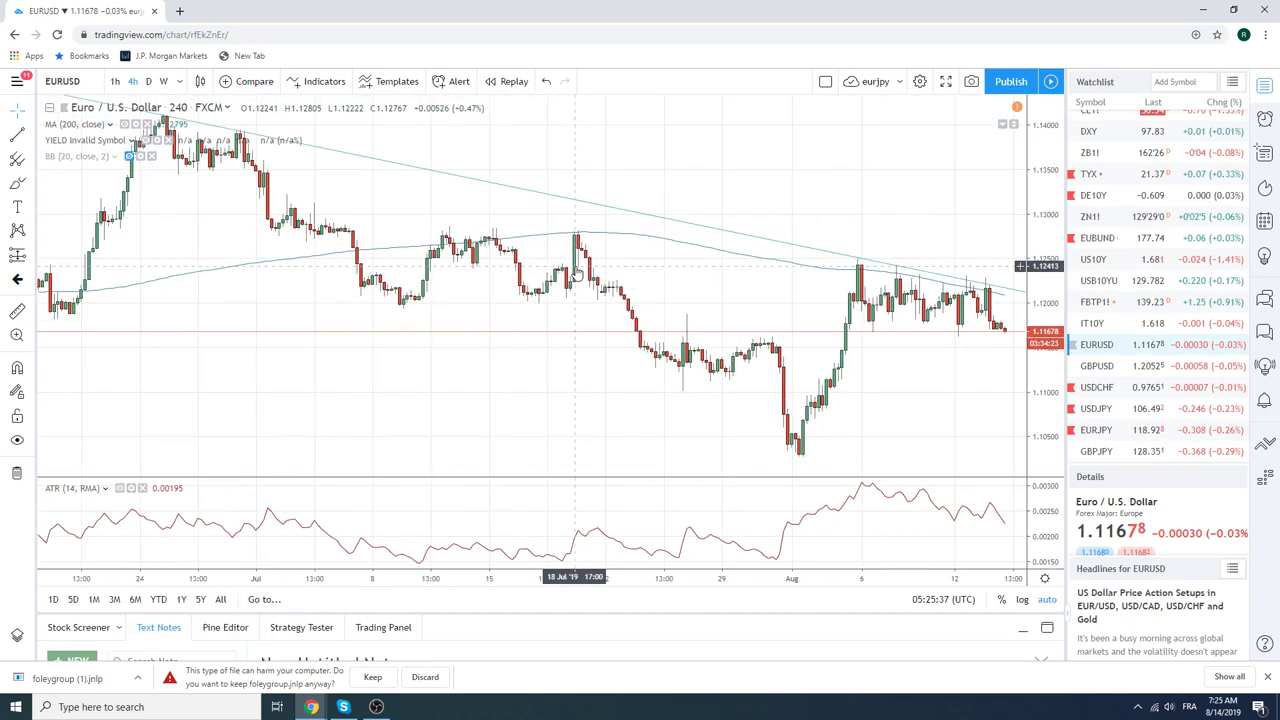
scroll(577, 273, up, 6)
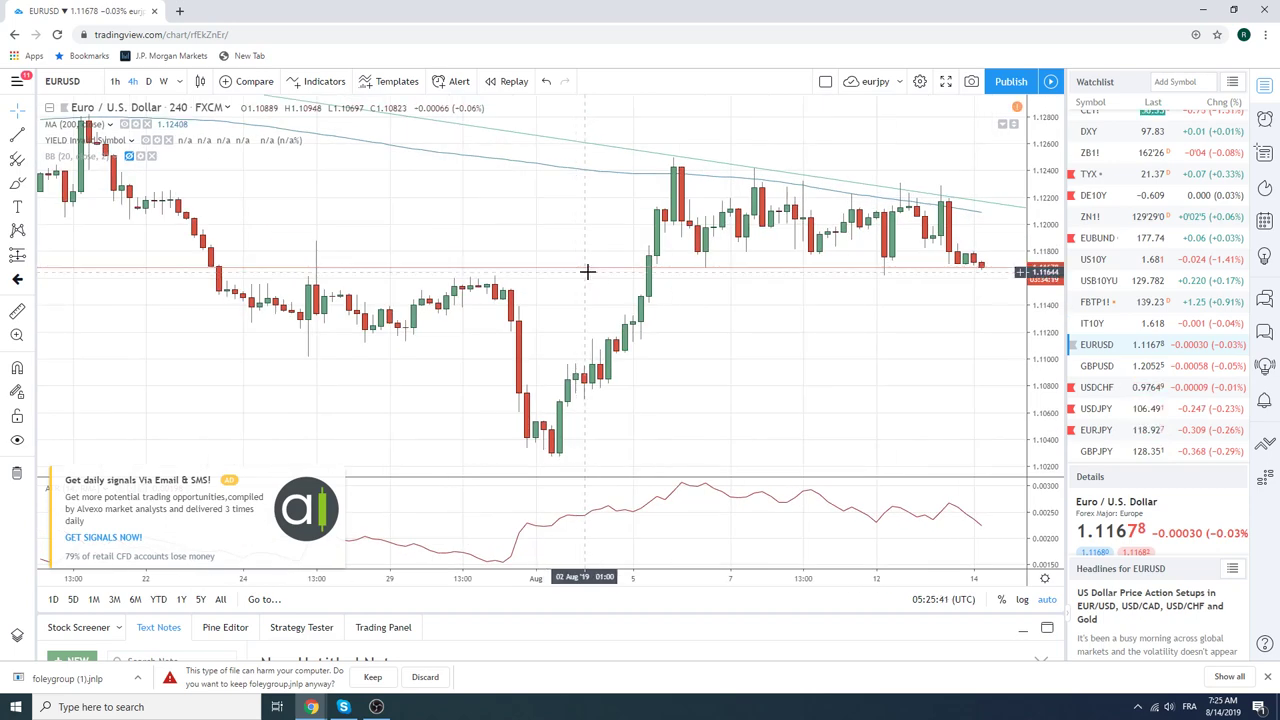
Zoom the EURUSD 4h chart, then load the Euro Bund (EUBUND) chart.
scroll(650, 278, up, 1)
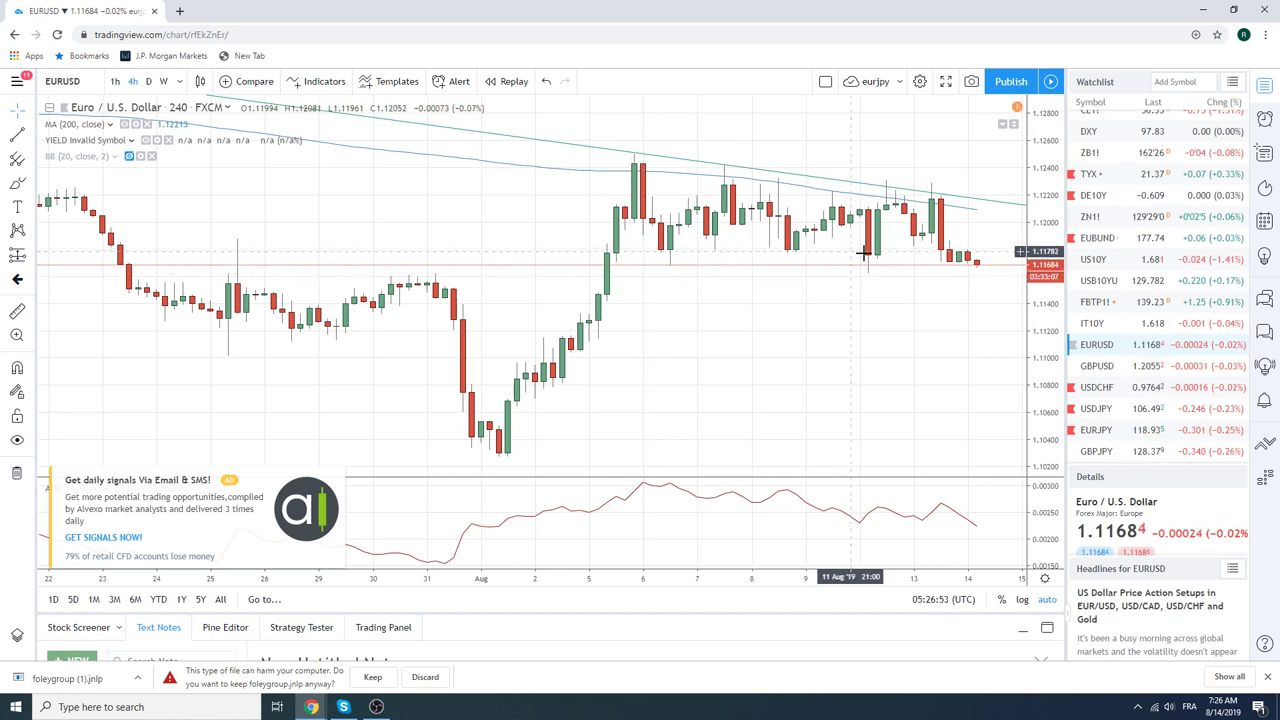
click(1104, 240)
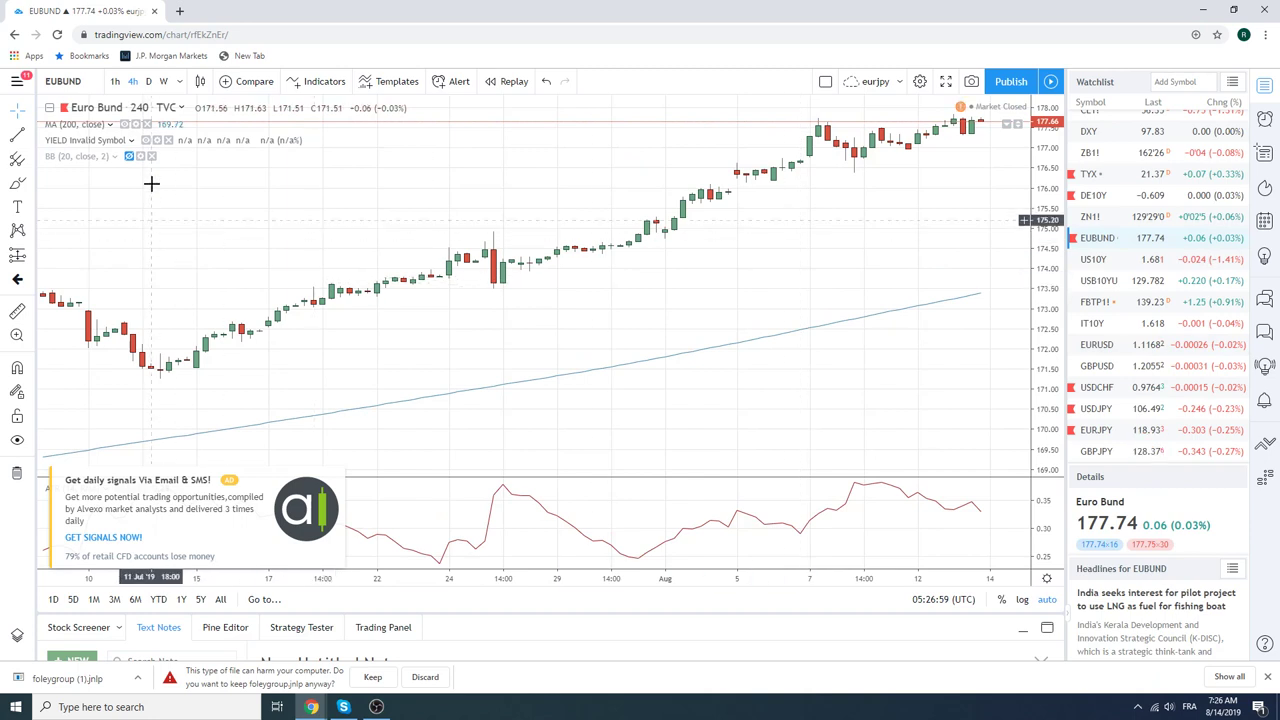
Switch the Euro Bund chart from 4-hour to daily (D) candles.
click(150, 84)
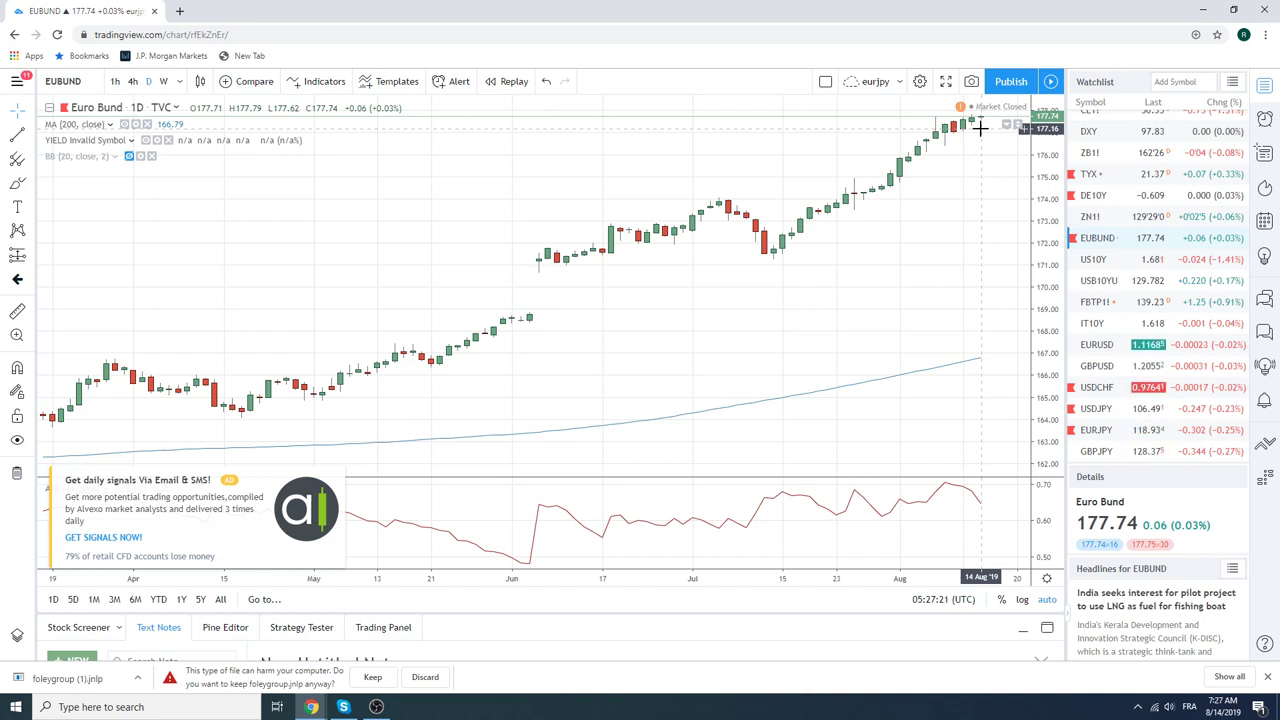
Load the daily USDJPY chart from the watchlist.
click(1112, 410)
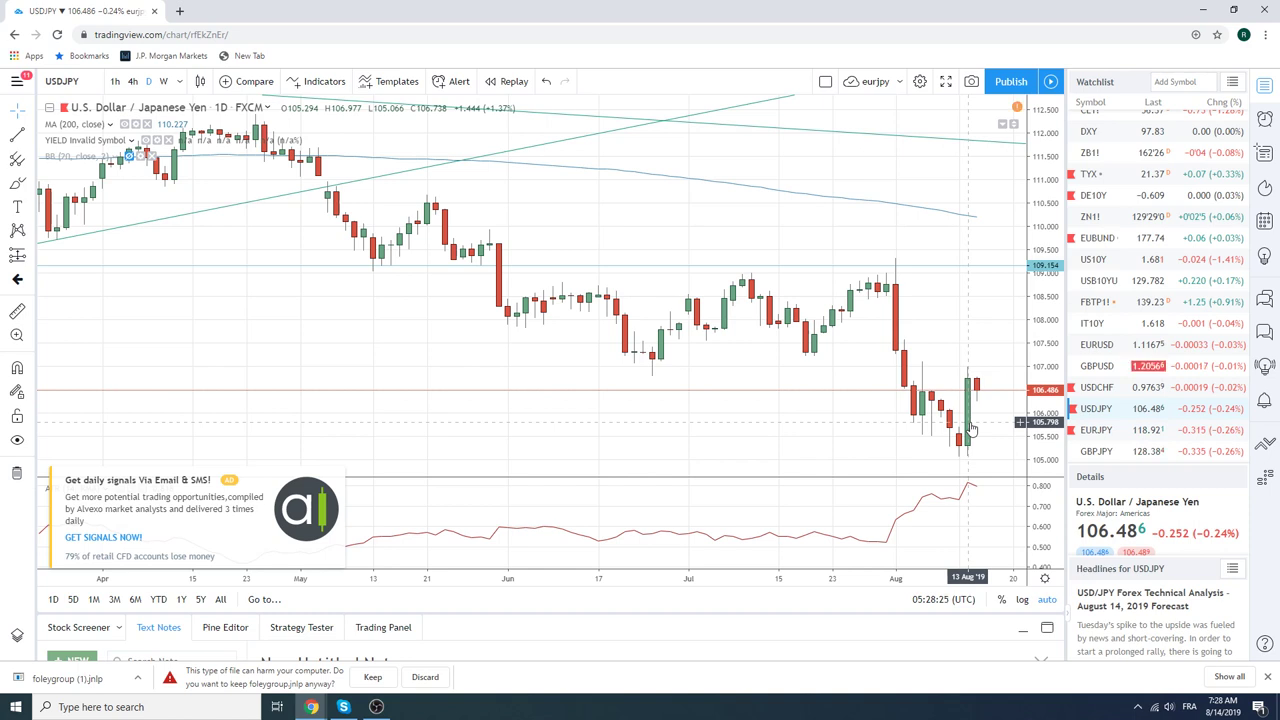
Check EURUSD, then scroll the watchlist down and load the daily AUDUSD chart.
click(1103, 346)
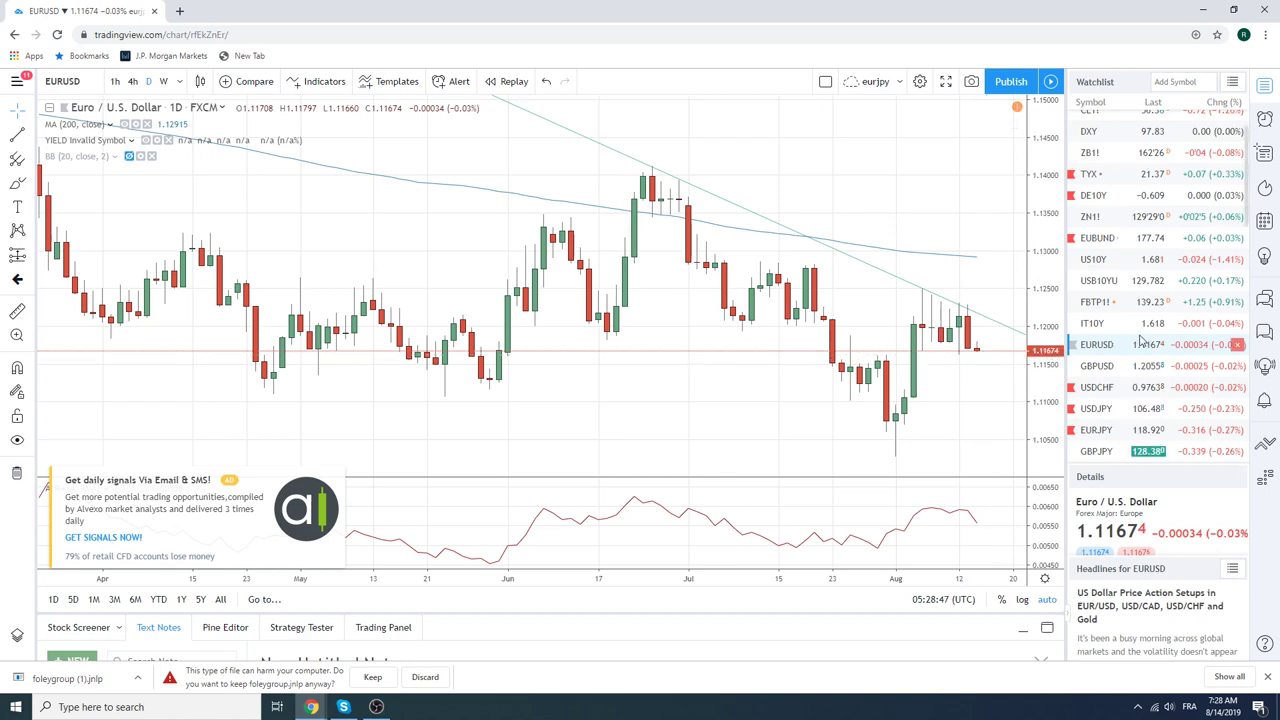
scroll(1140, 343, down, 2)
scroll(1140, 343, down, 2)
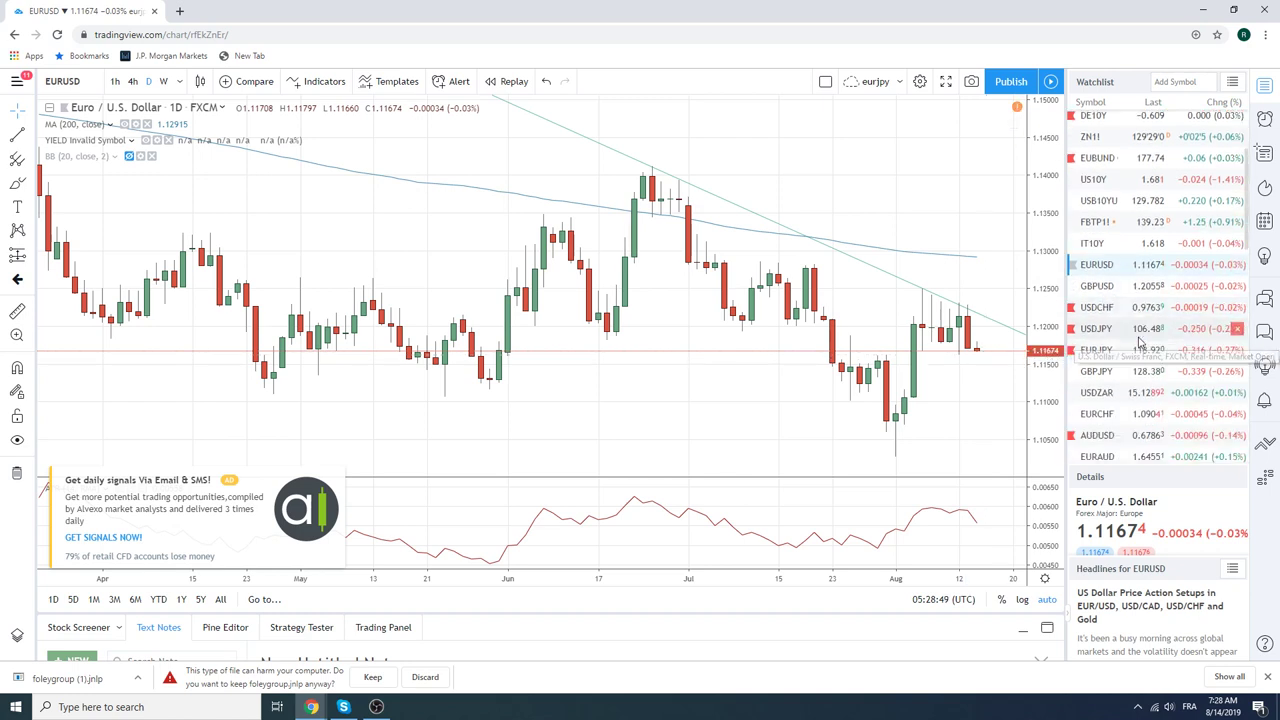
click(1097, 437)
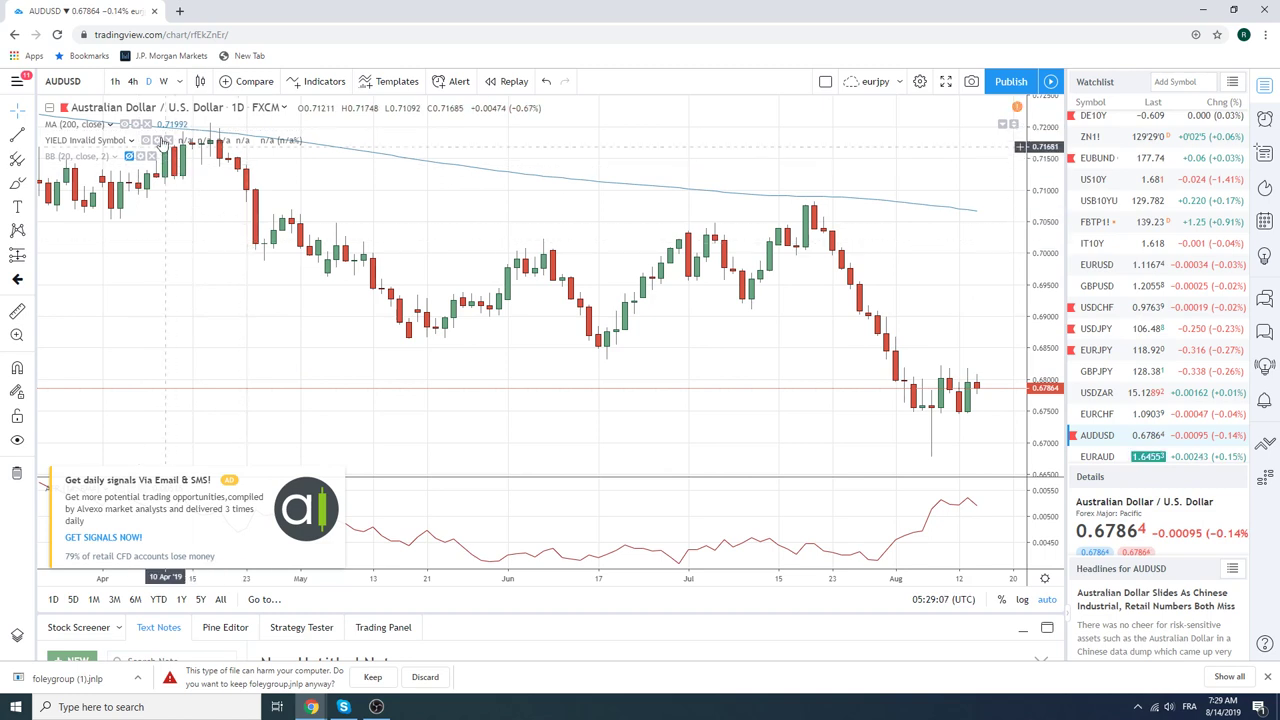
Switch the AUD/USD chart to weekly (W) candles.
click(164, 81)
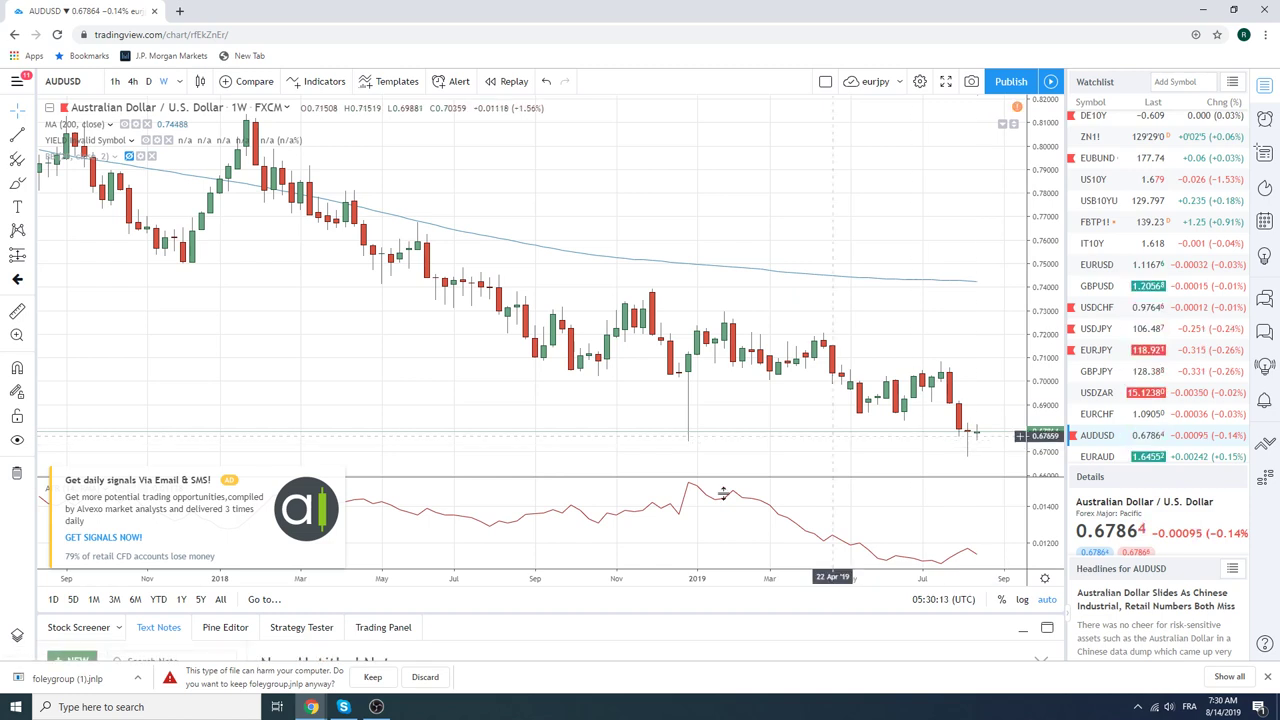
Close the Alvexo ad and upgrade offer, then load the weekly ES1! S&P 500 E-mini chart.
click(335, 479)
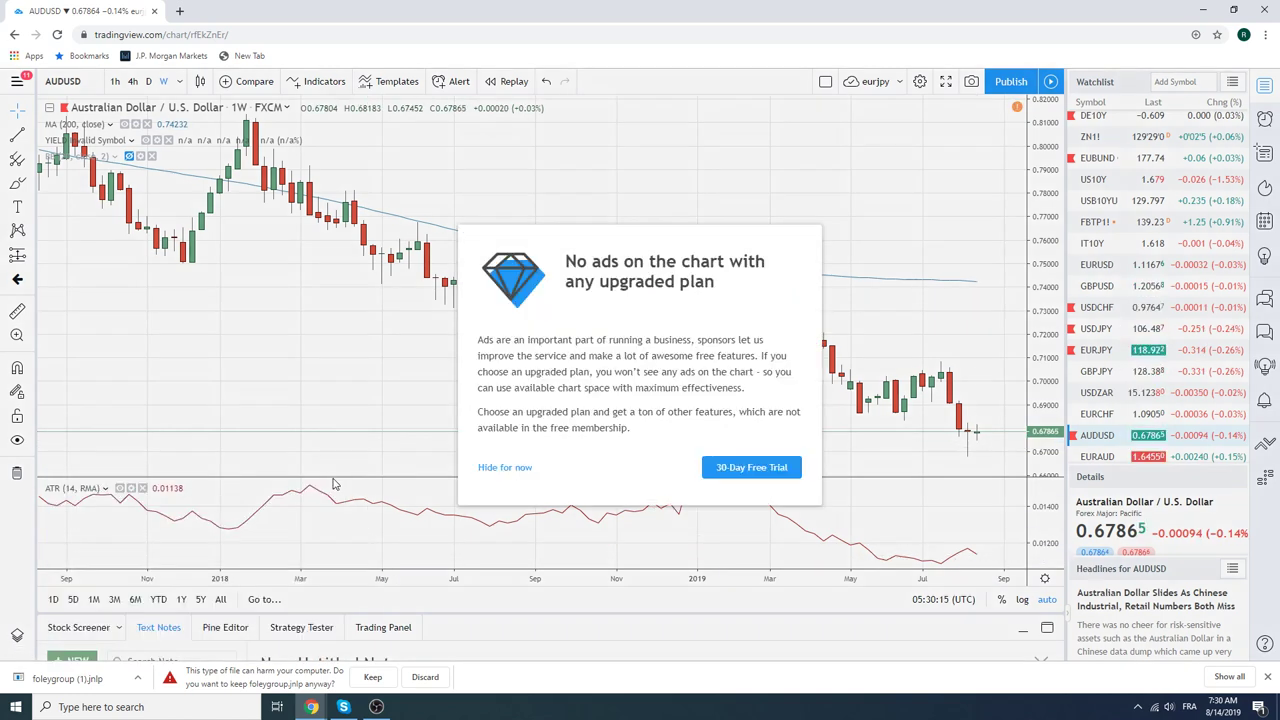
click(505, 467)
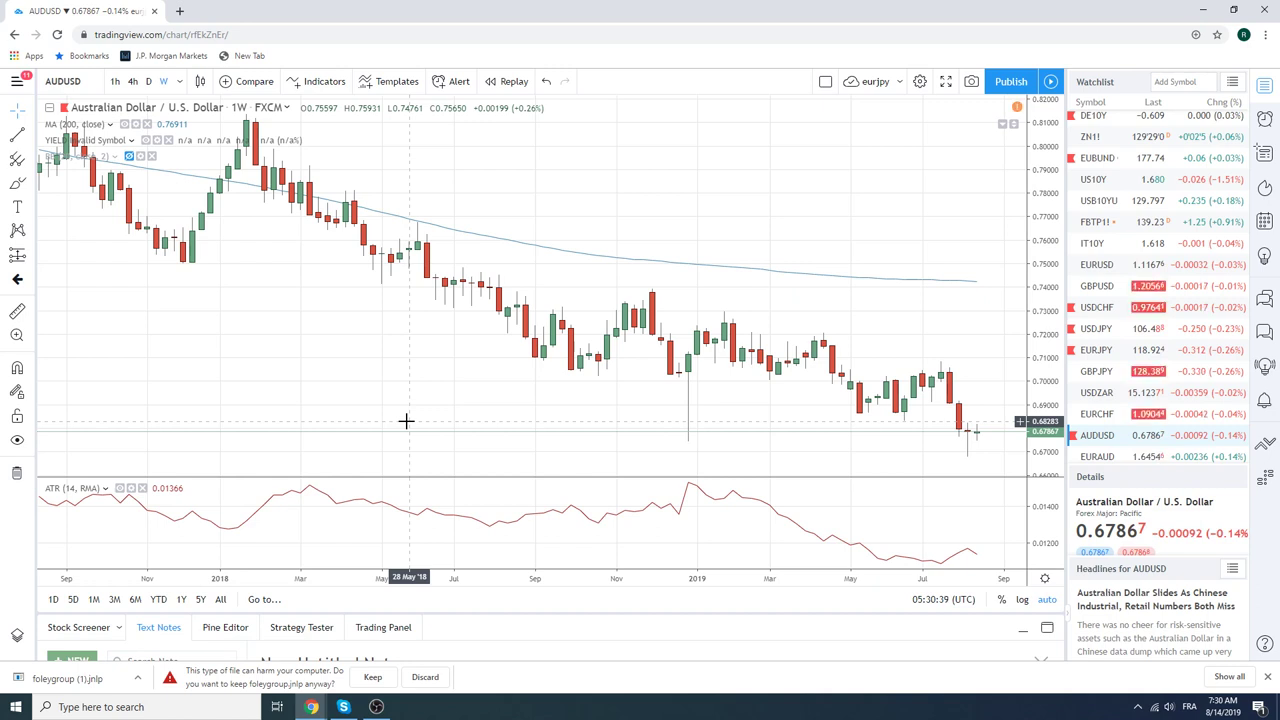
scroll(1090, 320, up, 3)
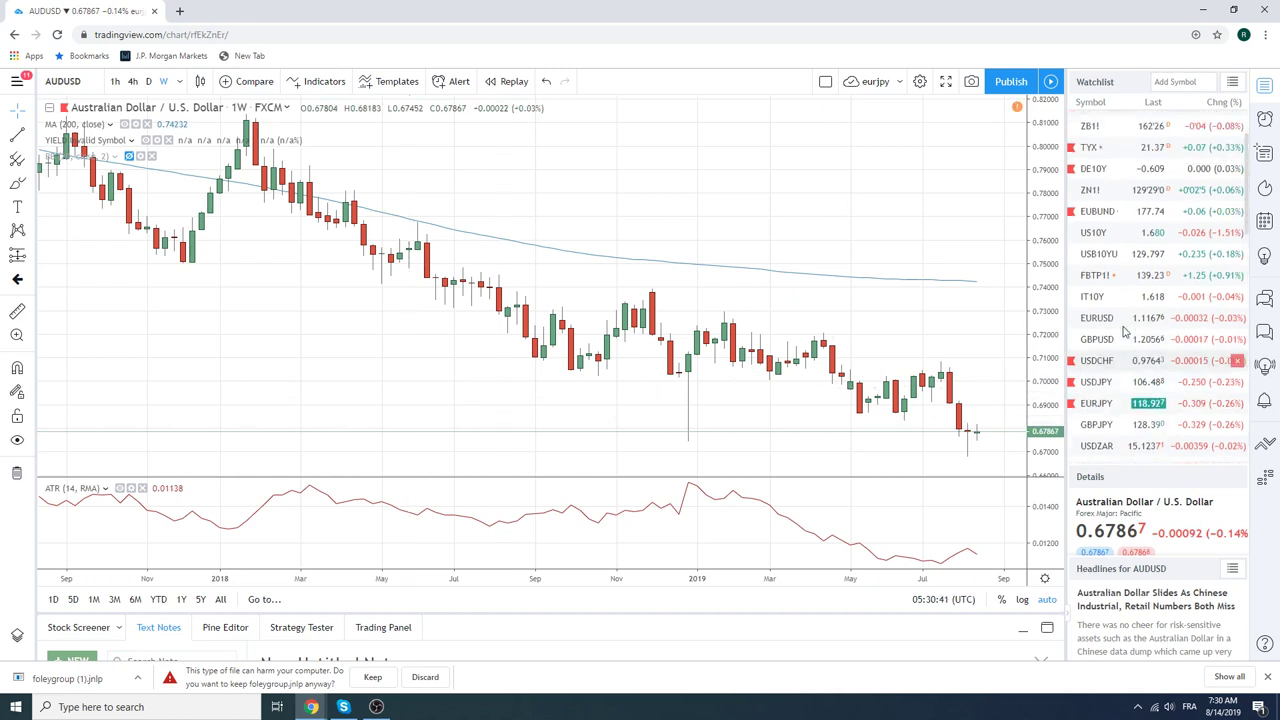
click(1117, 122)
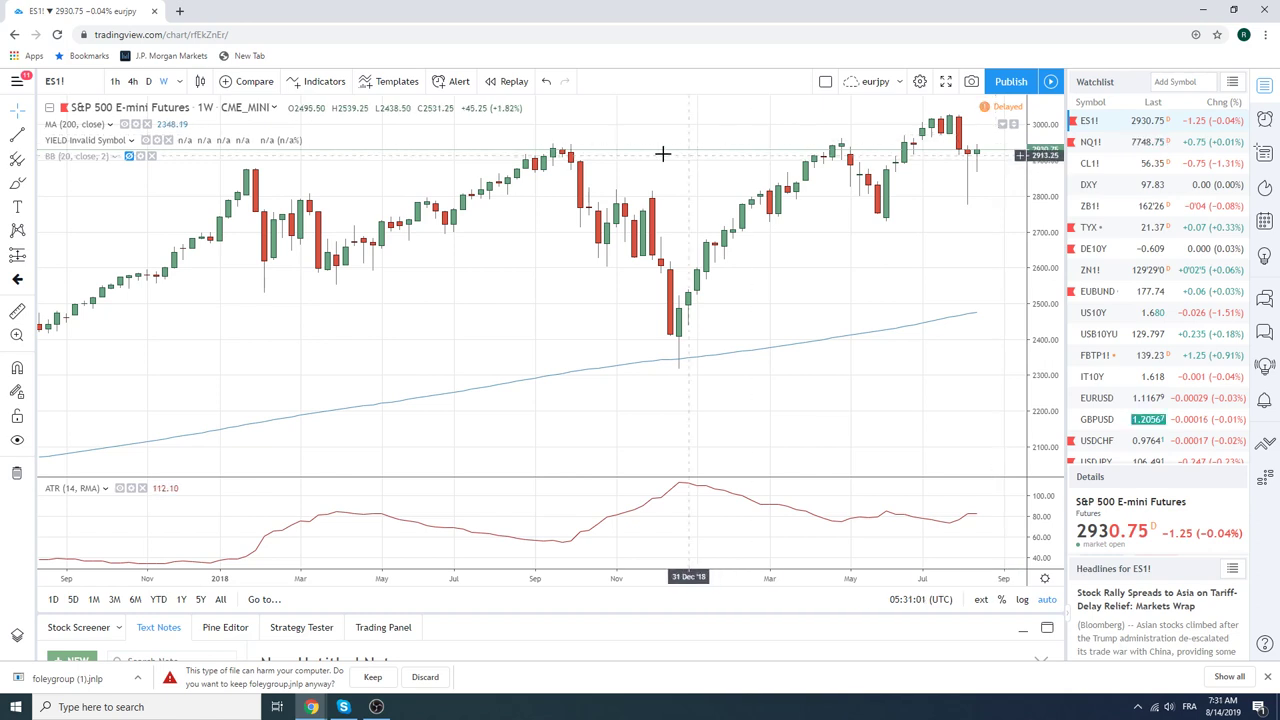
Switch the ES1! chart to daily candles and scroll further down the watchlist.
click(149, 82)
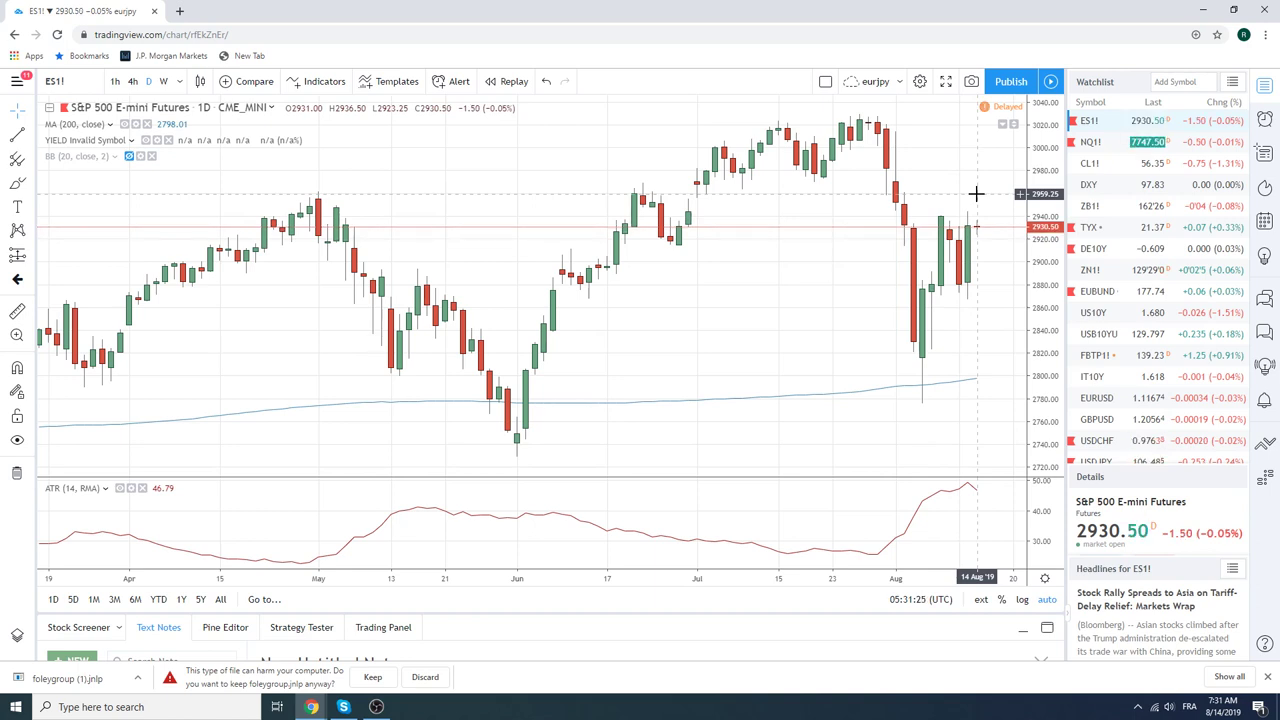
scroll(1118, 229, down, 2)
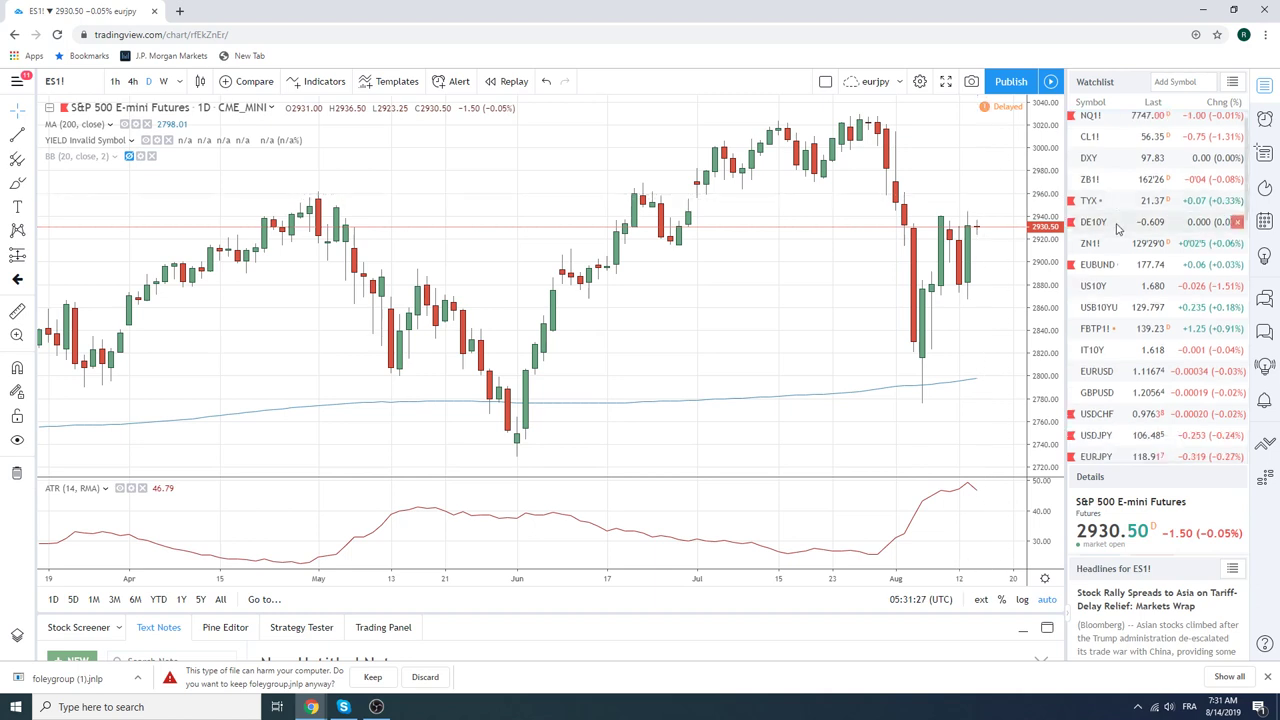
scroll(1118, 229, down, 1)
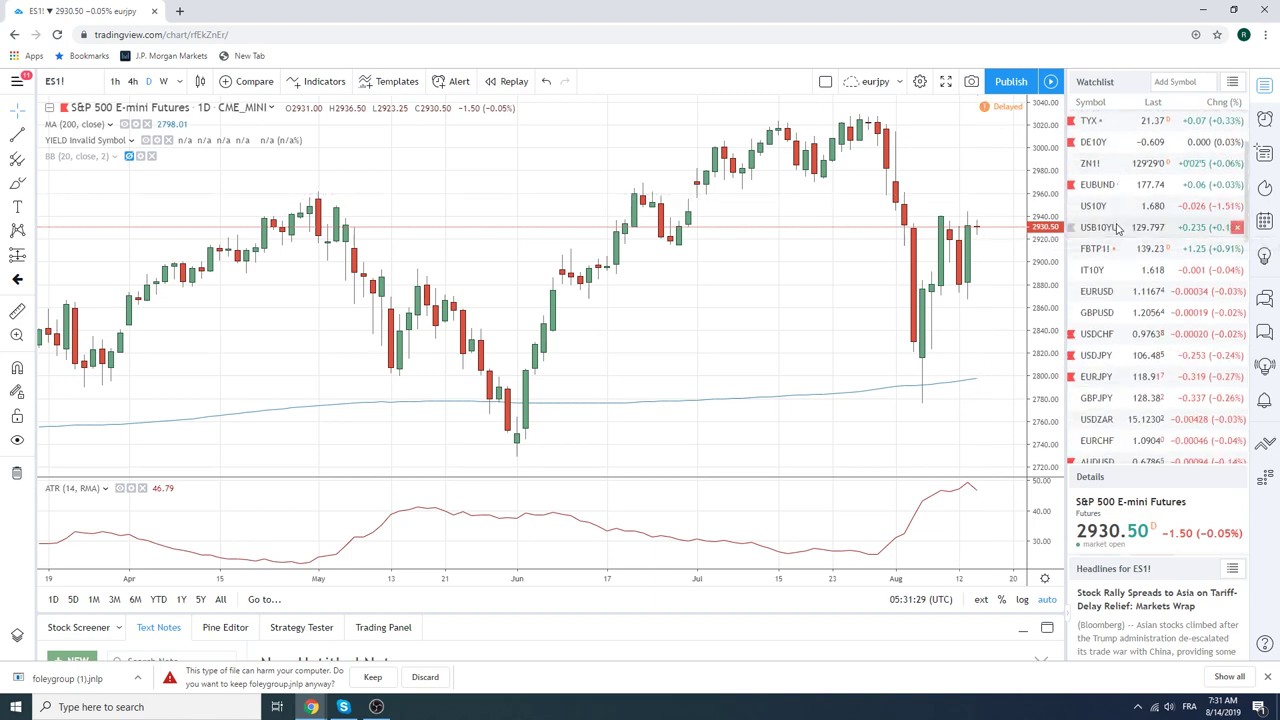
scroll(1118, 229, down, 2)
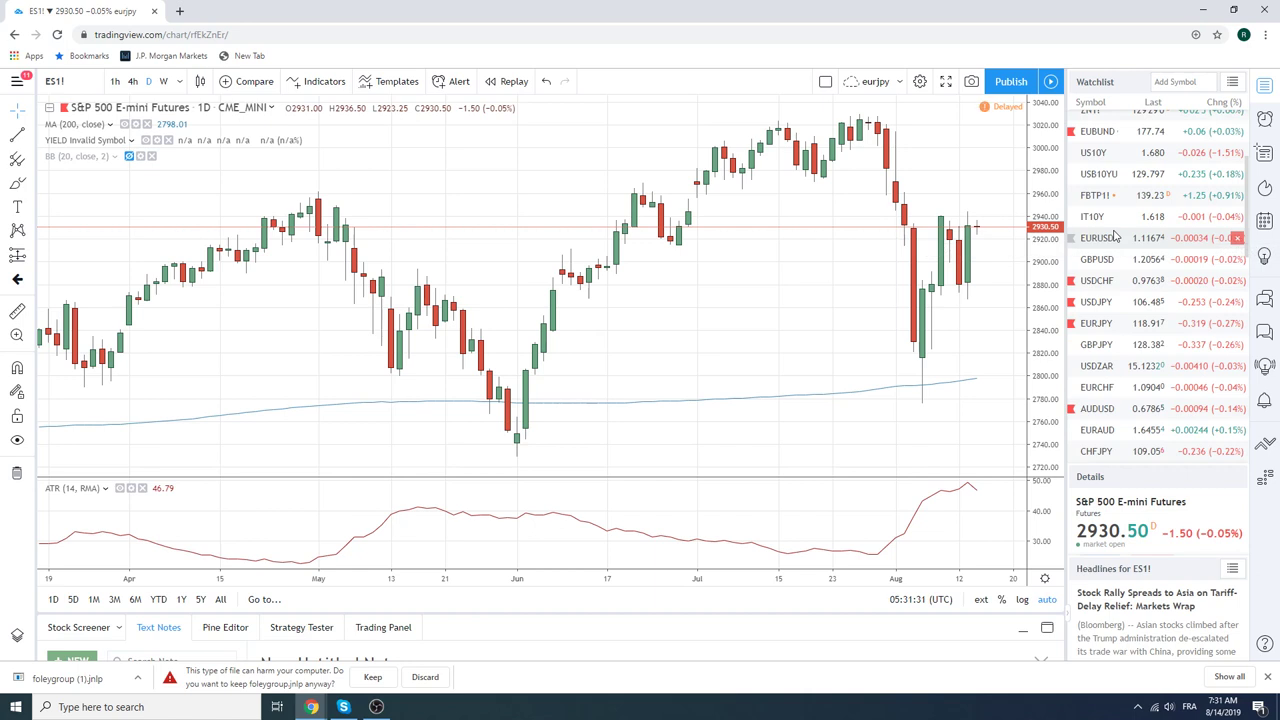
Load the USDZAR daily chart from the watchlist and scroll the list further down.
click(1118, 366)
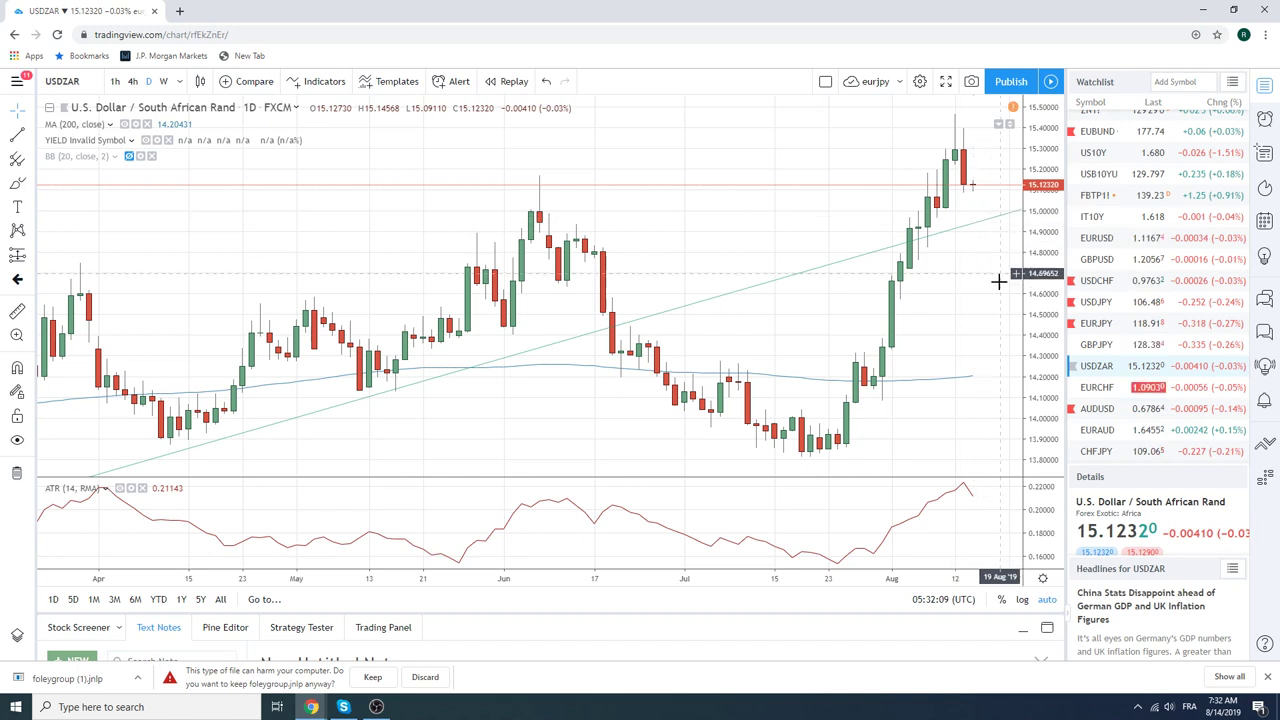
scroll(1145, 285, down, 2)
scroll(1148, 288, down, 10)
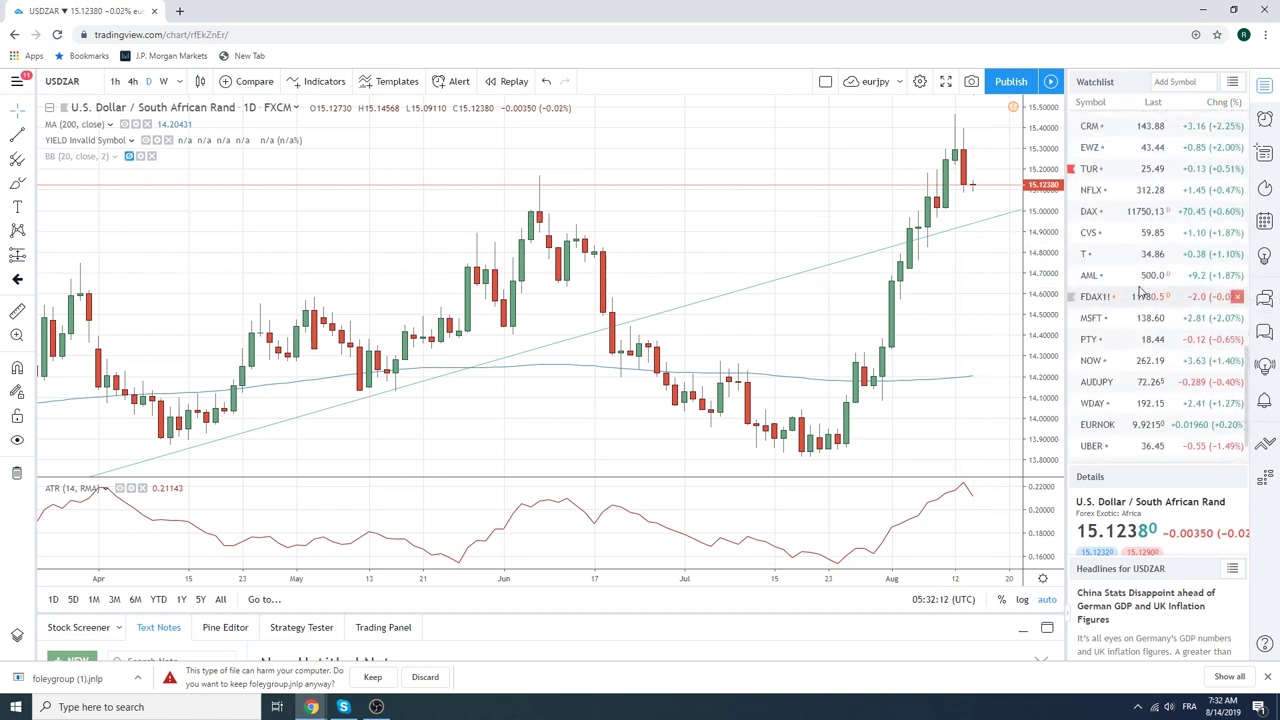
Load the EURNOK daily chart from the watchlist and scroll the list down.
click(1105, 424)
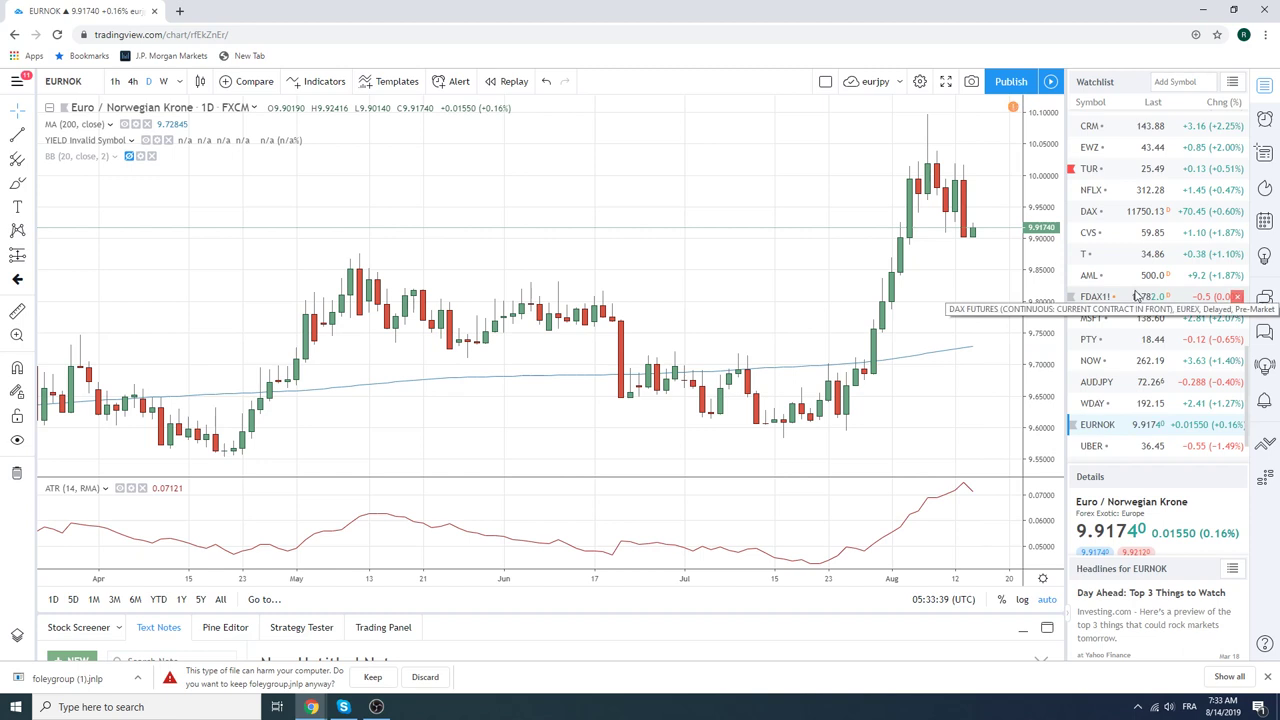
scroll(1137, 297, down, 1)
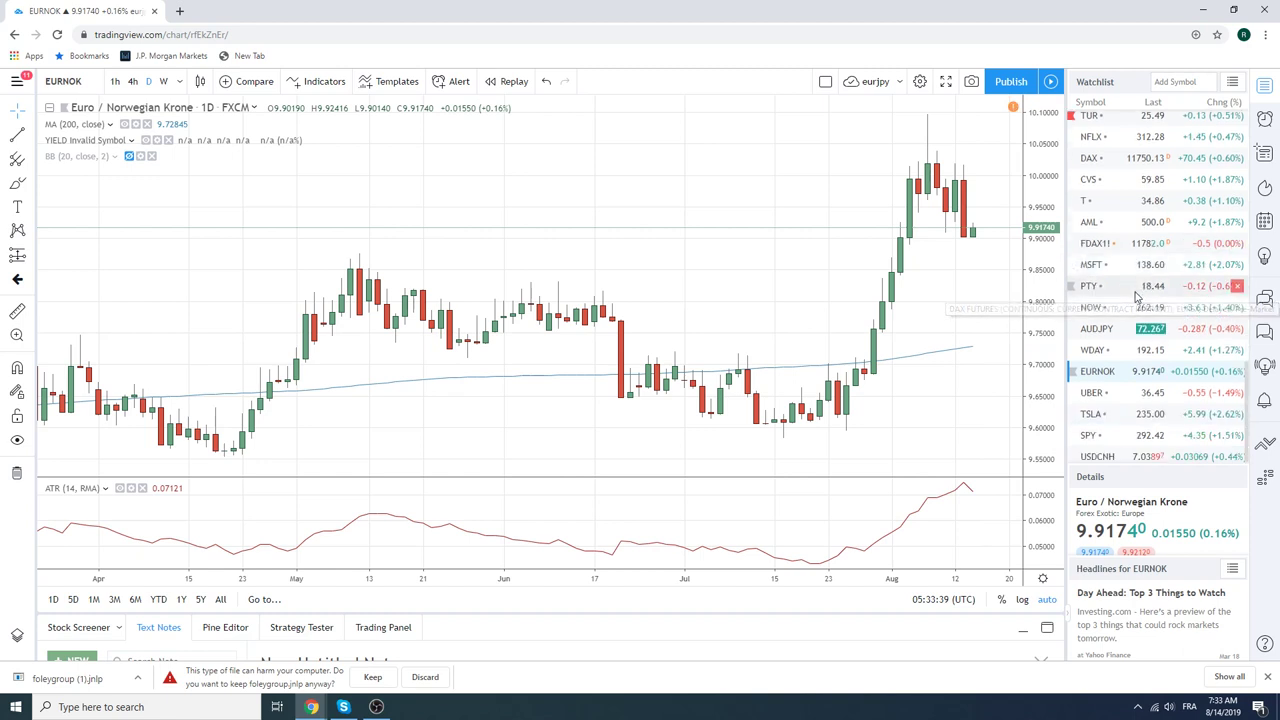
Load the USDCNH daily chart from the watchlist.
click(1120, 456)
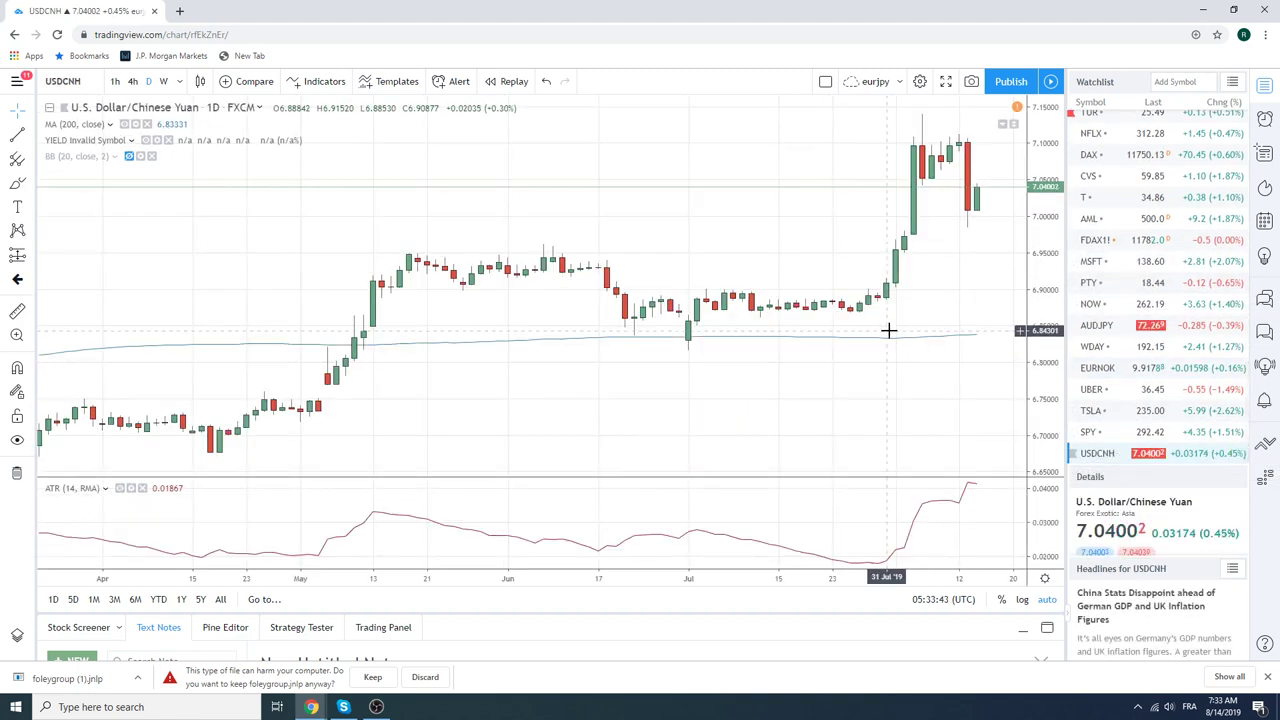